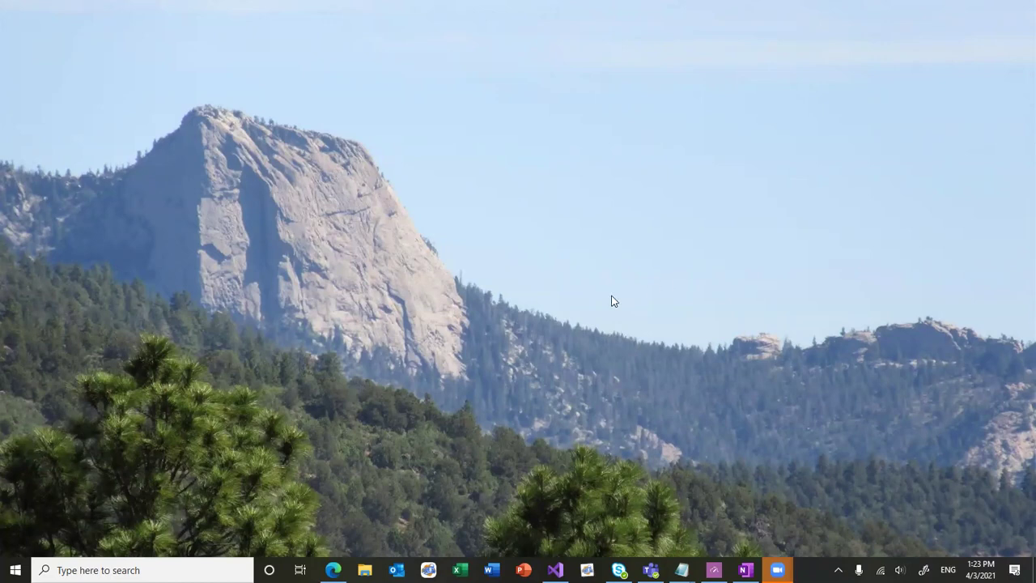
Open homosaurus_xml.xsl in the GitHub repository and read down to its 040 datafield section
{"action": "key", "text": "alt+Tab"}
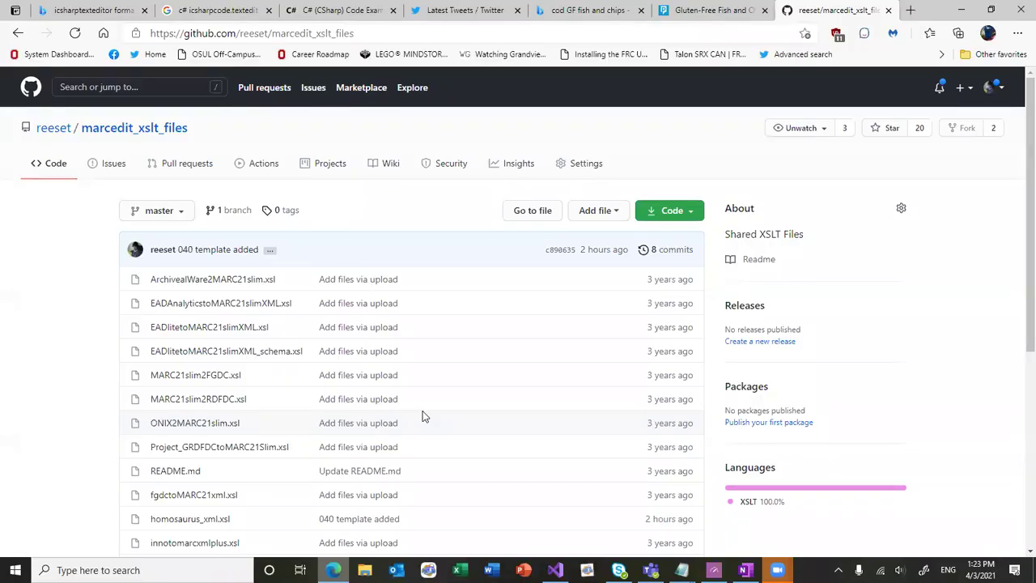
{"action": "scroll", "coordinate": [421, 416], "scroll_direction": "down", "scroll_amount": 1}
{"action": "scroll", "coordinate": [197, 410], "scroll_direction": "down", "scroll_amount": 1}
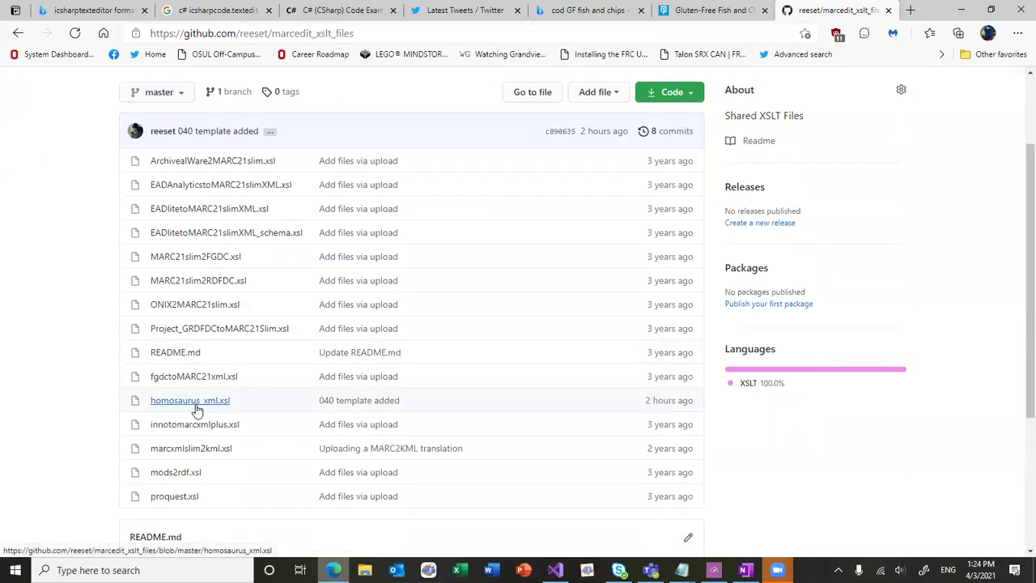
{"action": "left_click", "coordinate": [197, 401]}
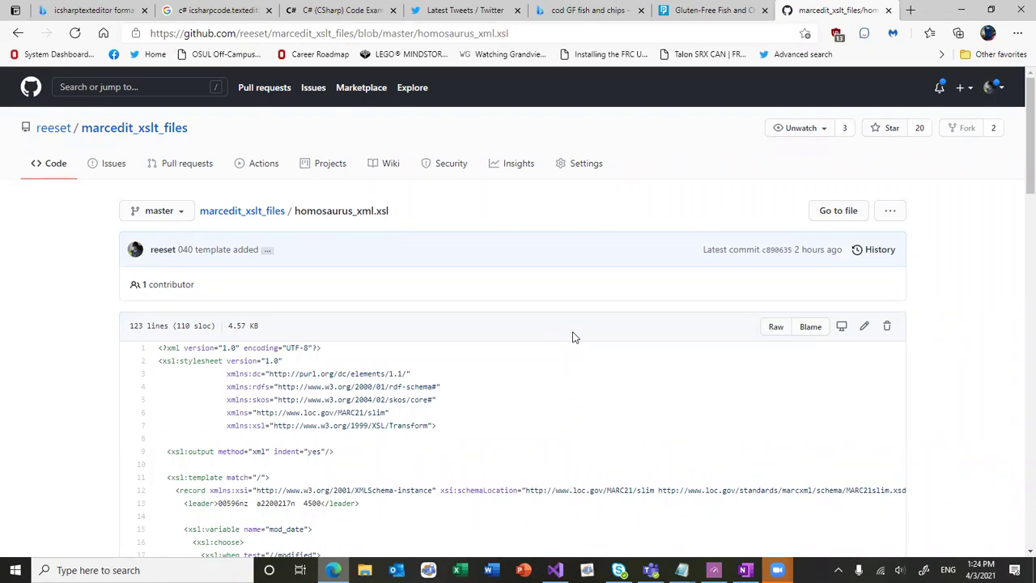
{"action": "scroll", "coordinate": [573, 337], "scroll_direction": "down", "scroll_amount": 2}
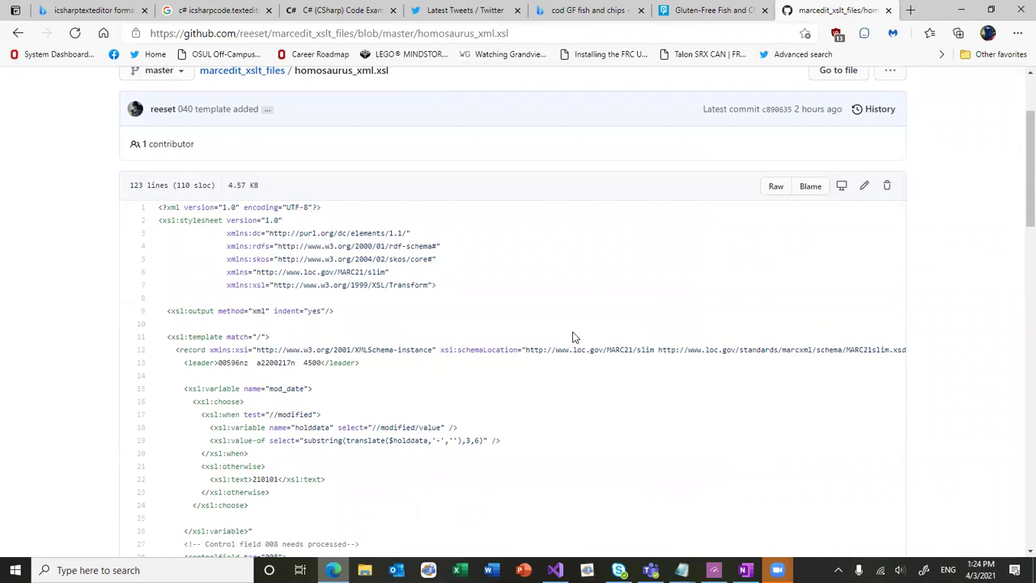
{"action": "scroll", "coordinate": [572, 337], "scroll_direction": "down", "scroll_amount": 6}
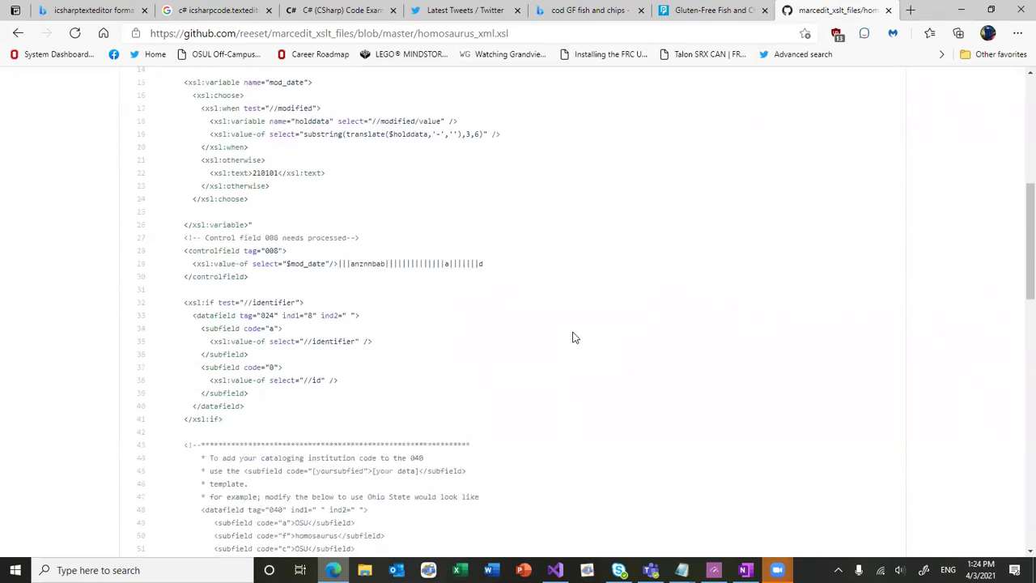
{"action": "scroll", "coordinate": [572, 336], "scroll_direction": "down", "scroll_amount": 1}
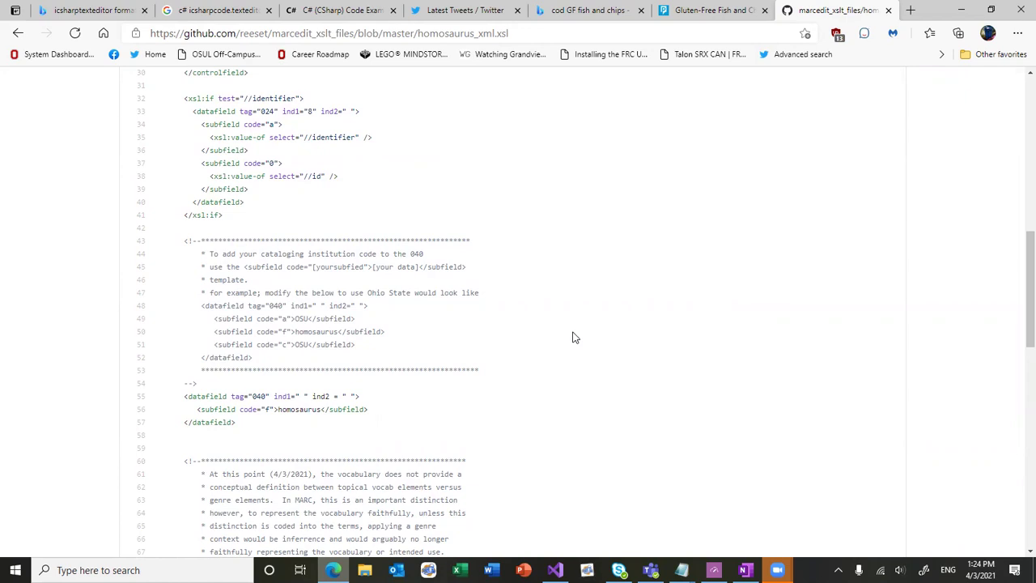
{"action": "scroll", "coordinate": [551, 317], "scroll_direction": "down", "scroll_amount": 5}
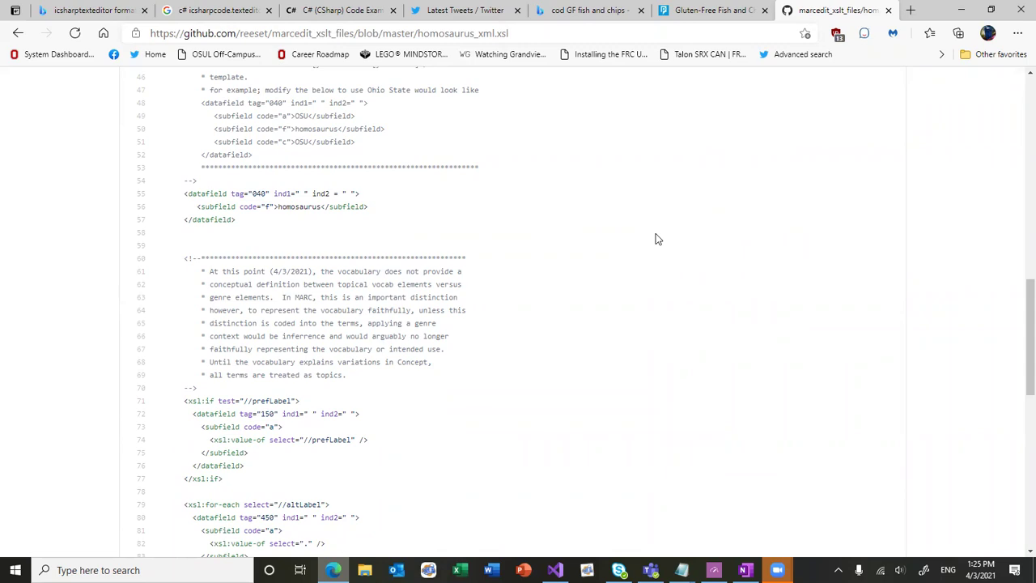
Minimize the GitHub browser window to reveal the desktop
{"action": "left_click", "coordinate": [961, 15]}
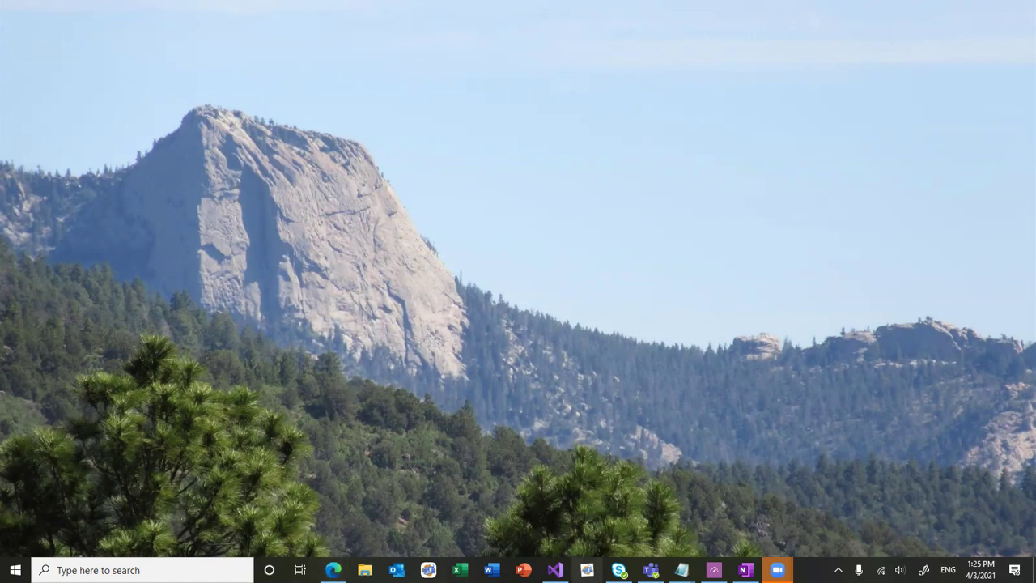
Launch MarcEdit and show Help's Application Shortcuts, including the XSLT Data Path entry
{"action": "left_click", "coordinate": [586, 570]}
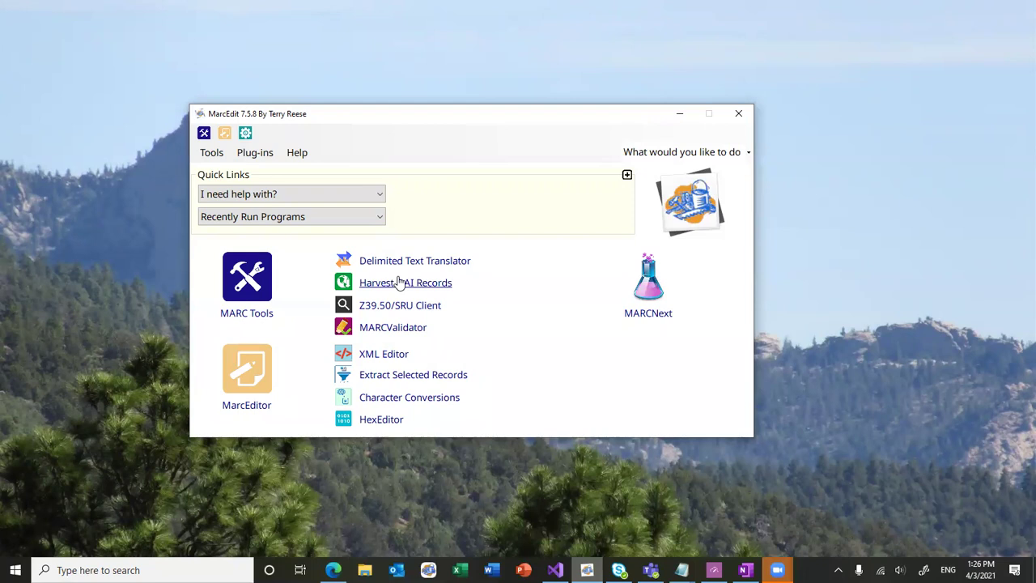
{"action": "left_click", "coordinate": [297, 153]}
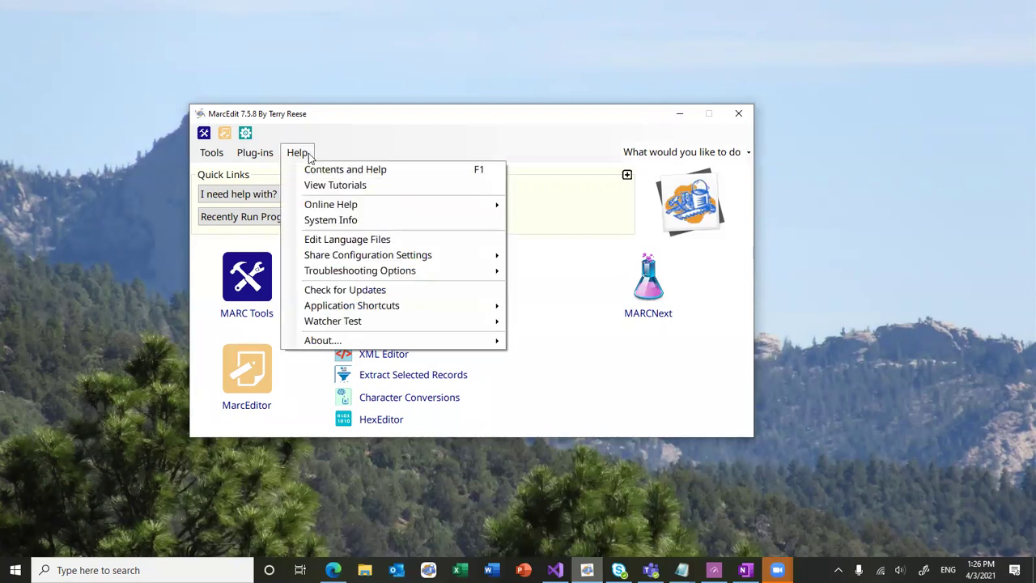
{"action": "mouse_move", "coordinate": [412, 305]}
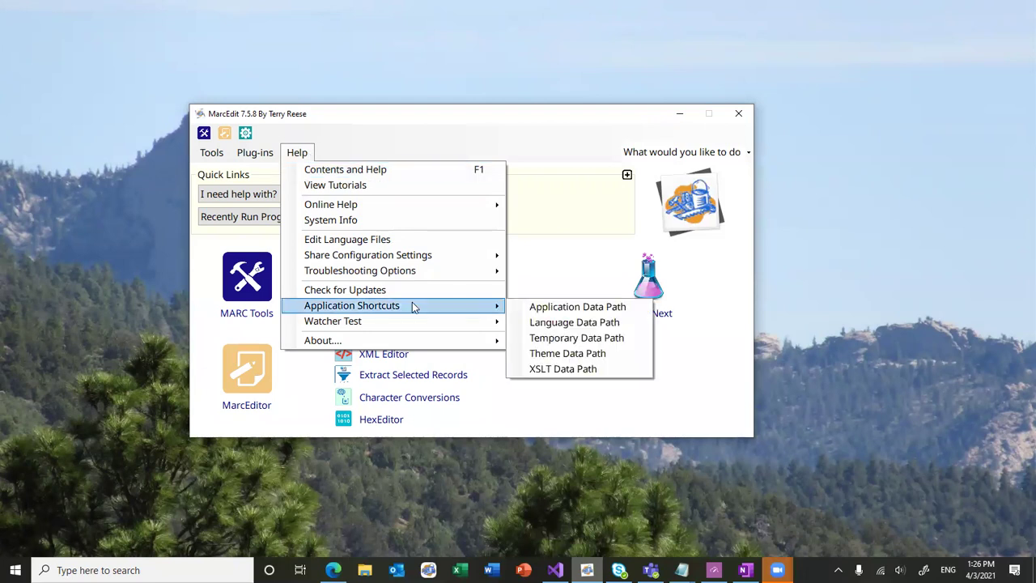
Open MarcEdit's xslt folder and bring up the context menu for homosaurus_xml.xsl
{"action": "left_click", "coordinate": [560, 370]}
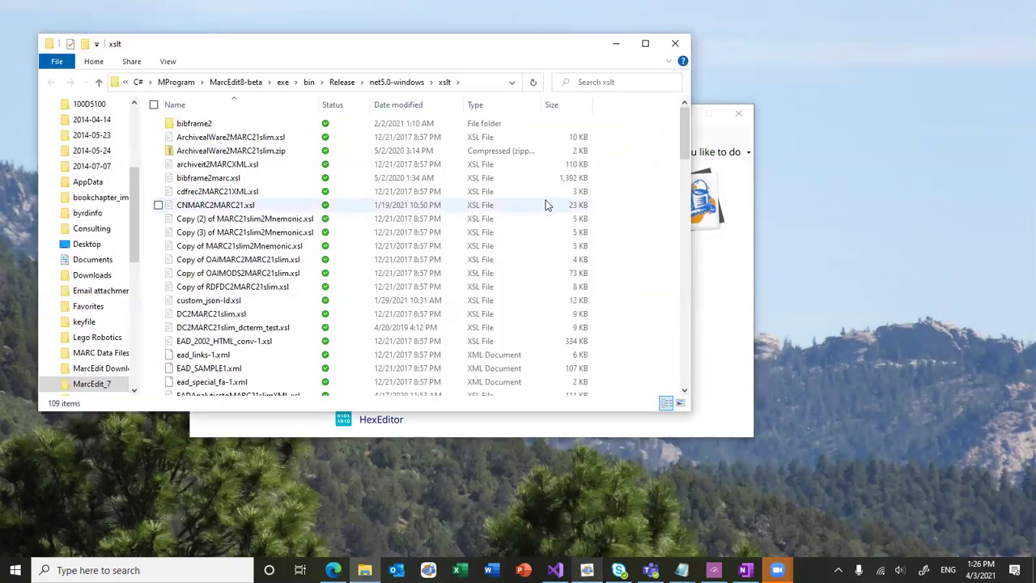
{"action": "scroll", "coordinate": [617, 285], "scroll_direction": "down", "scroll_amount": 3}
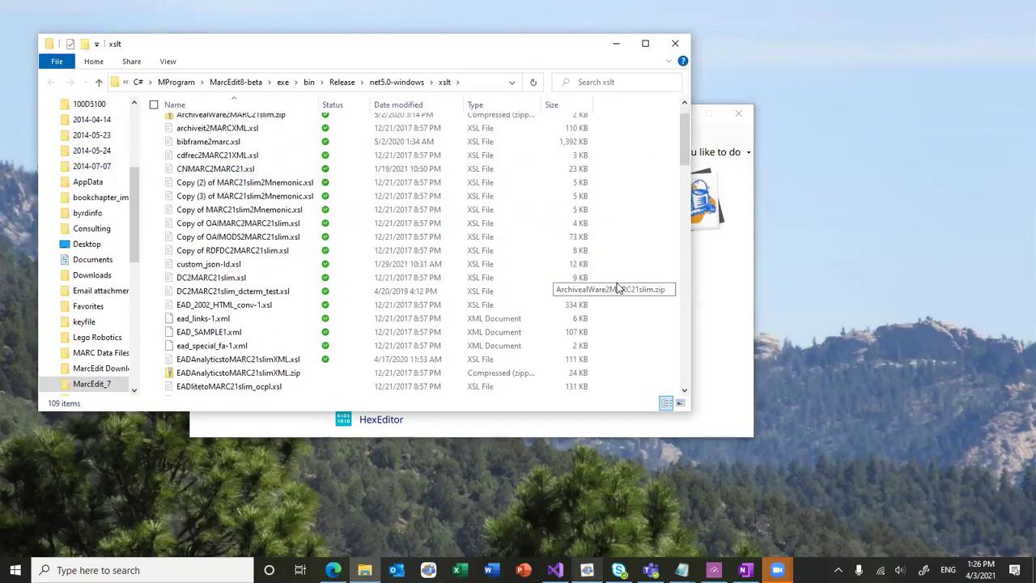
{"action": "scroll", "coordinate": [616, 285], "scroll_direction": "down", "scroll_amount": 7}
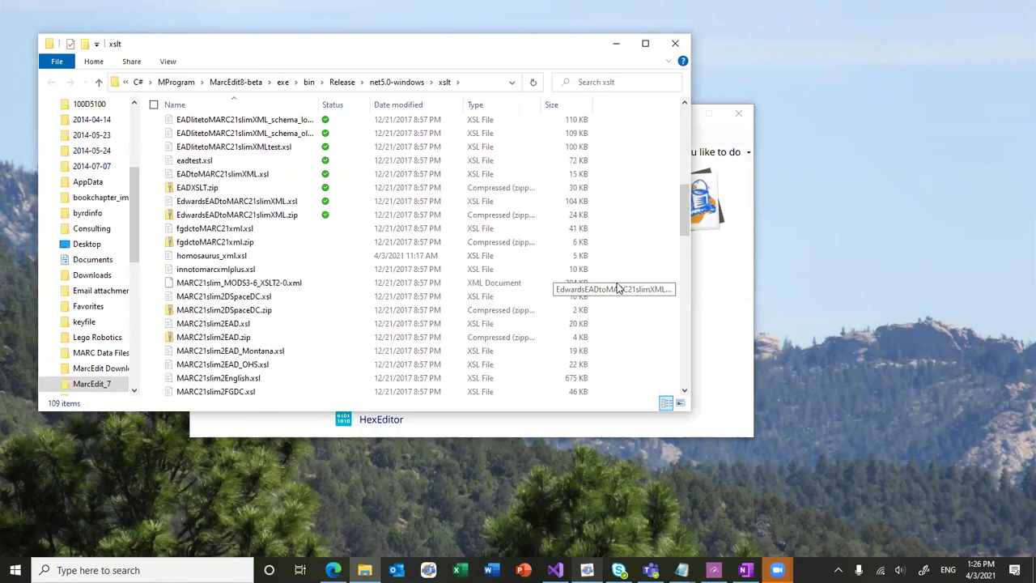
{"action": "left_click", "coordinate": [225, 239]}
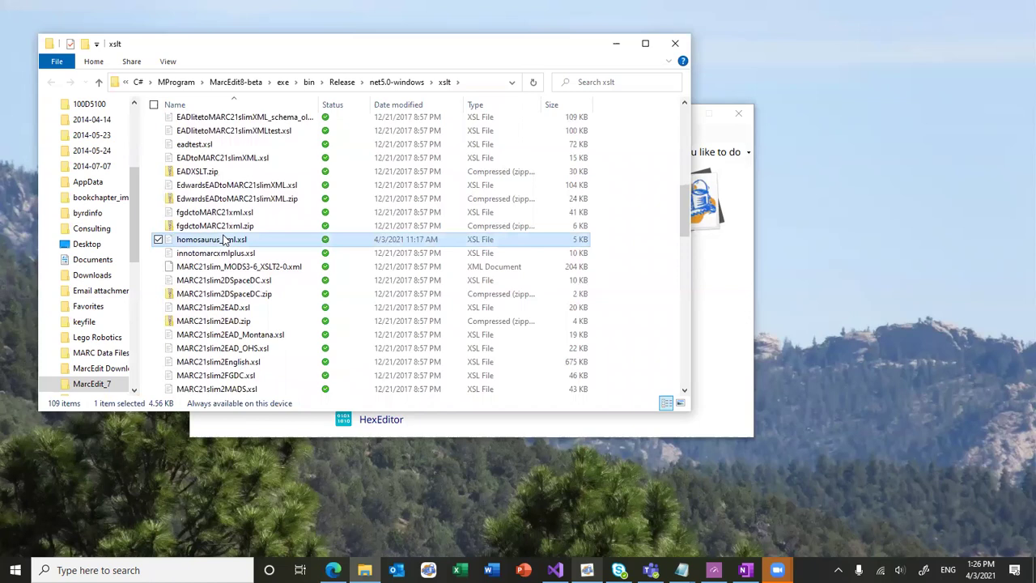
{"action": "right_click", "coordinate": [224, 239]}
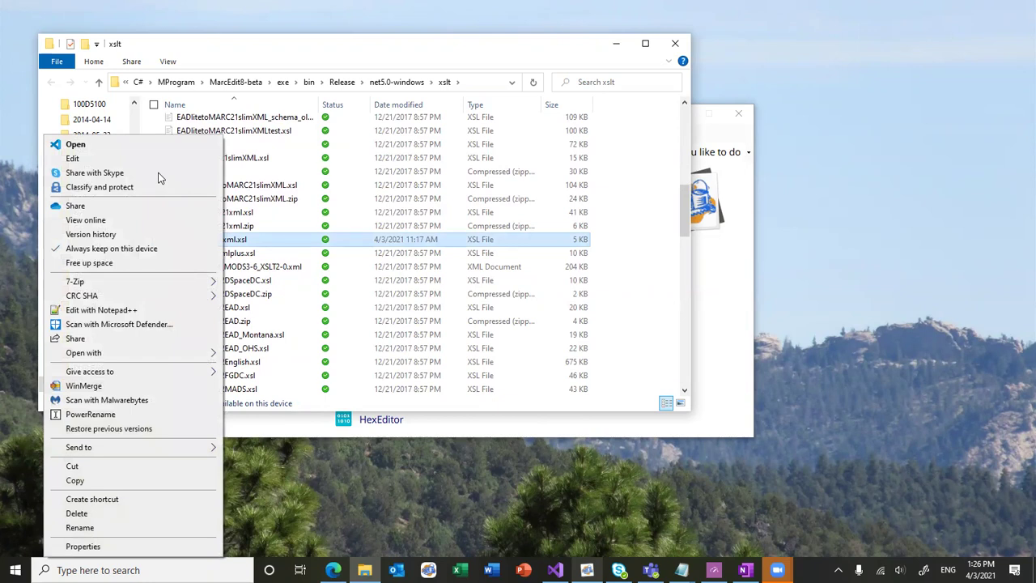
Open homosaurus_xml.xsl in VS Code and scroll to the 040 block with subfield f homosaurus
{"action": "left_click", "coordinate": [83, 150]}
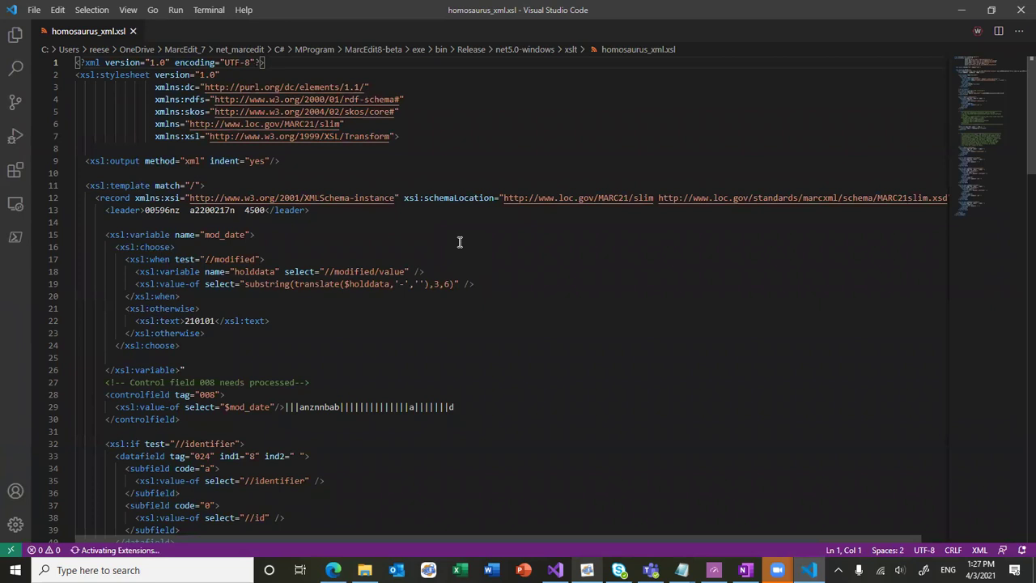
{"action": "scroll", "coordinate": [539, 331], "scroll_direction": "down", "scroll_amount": 1}
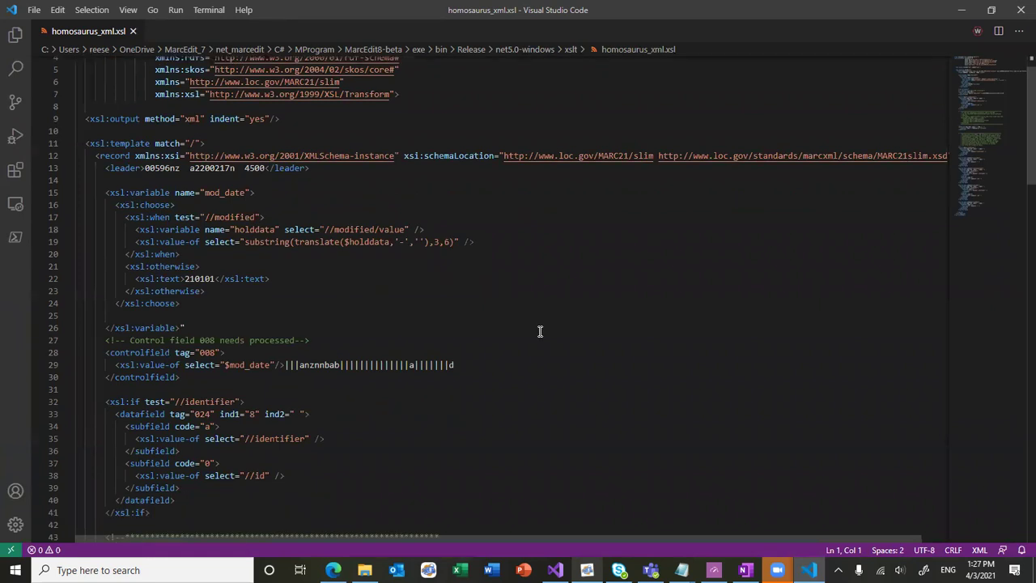
{"action": "scroll", "coordinate": [540, 331], "scroll_direction": "down", "scroll_amount": 3}
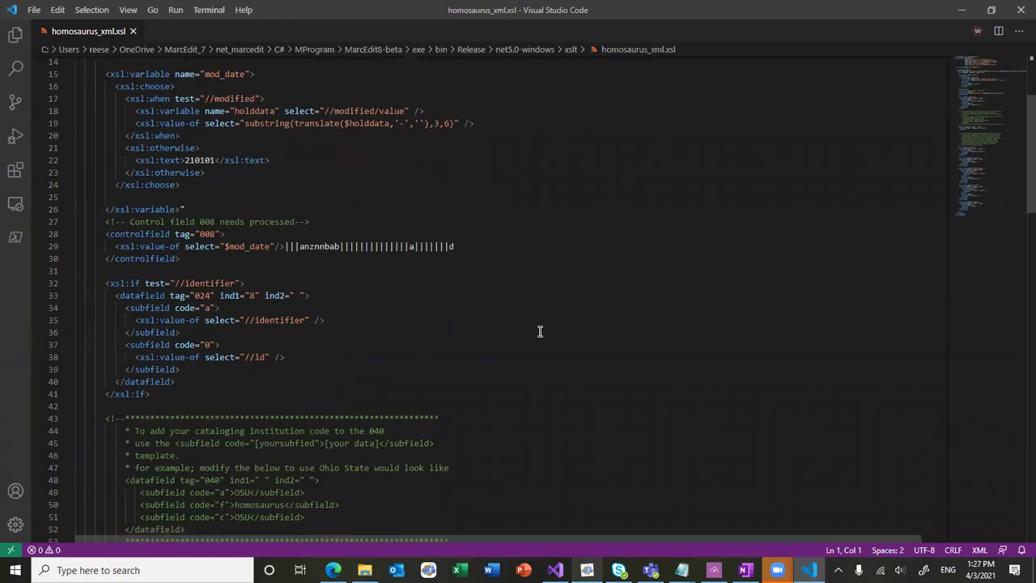
{"action": "scroll", "coordinate": [540, 331], "scroll_direction": "down", "scroll_amount": 5}
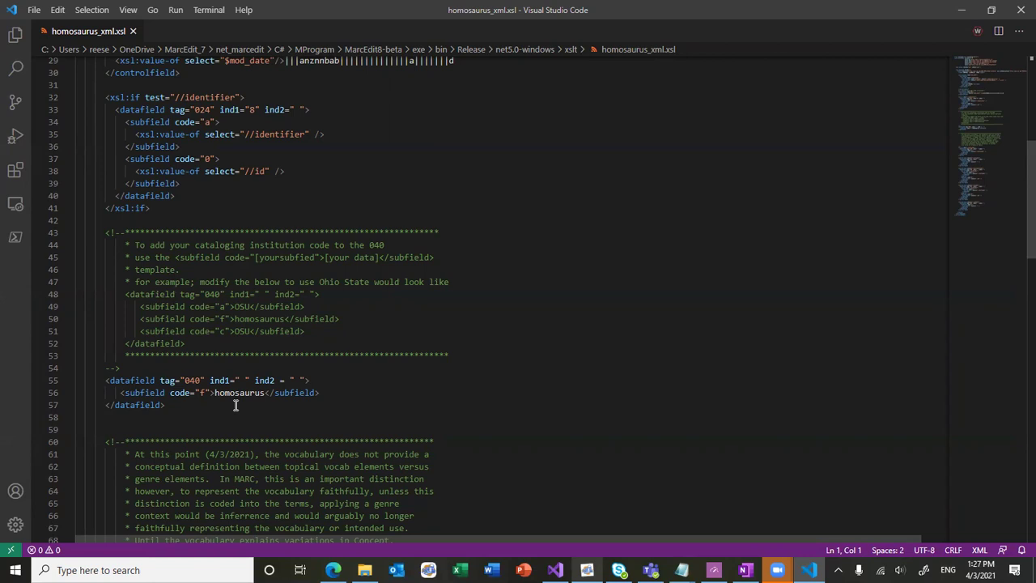
{"action": "scroll", "coordinate": [236, 405], "scroll_direction": "down", "scroll_amount": 6}
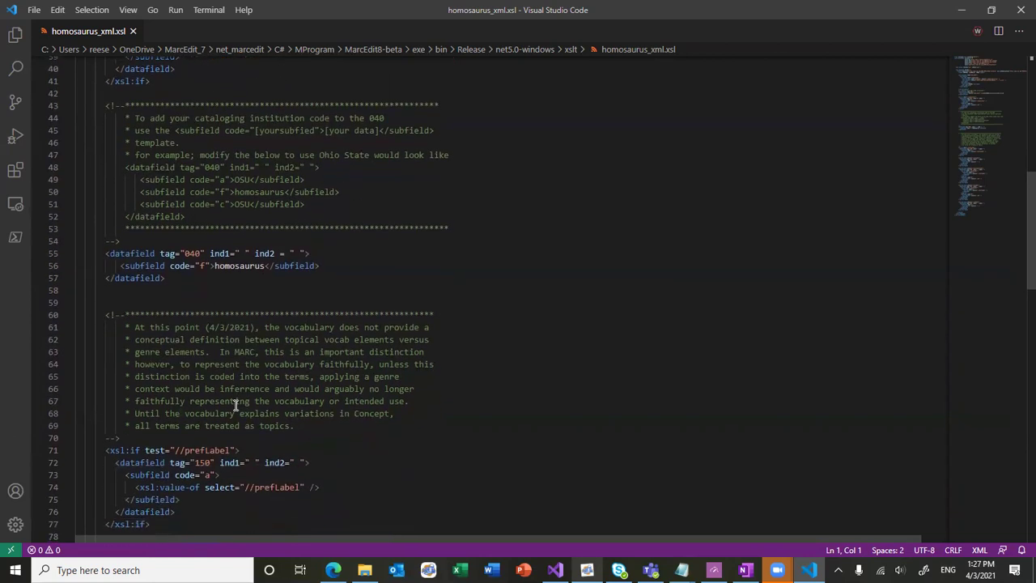
{"action": "left_click", "coordinate": [223, 357]}
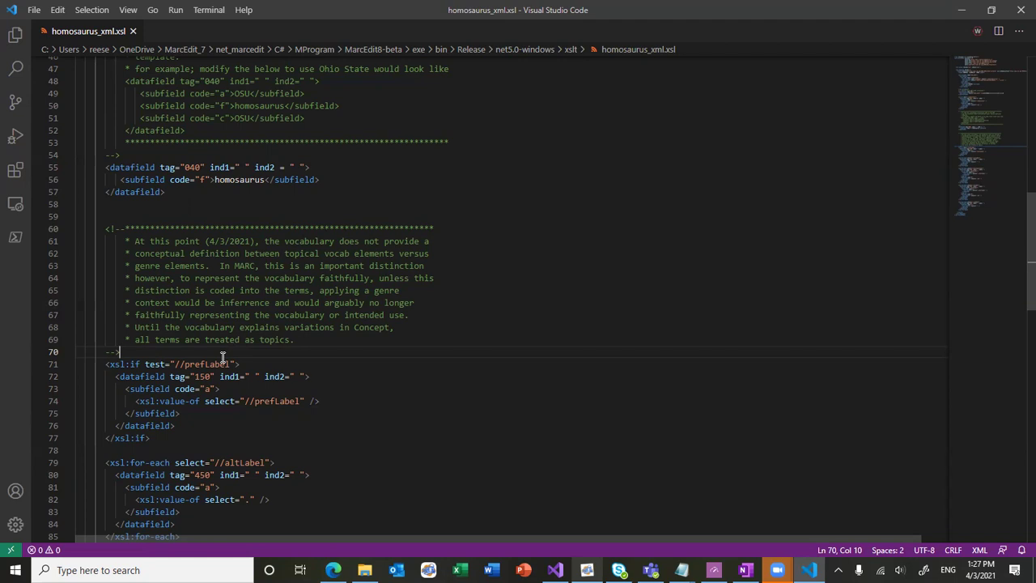
{"action": "scroll", "coordinate": [404, 291], "scroll_direction": "down", "scroll_amount": 3}
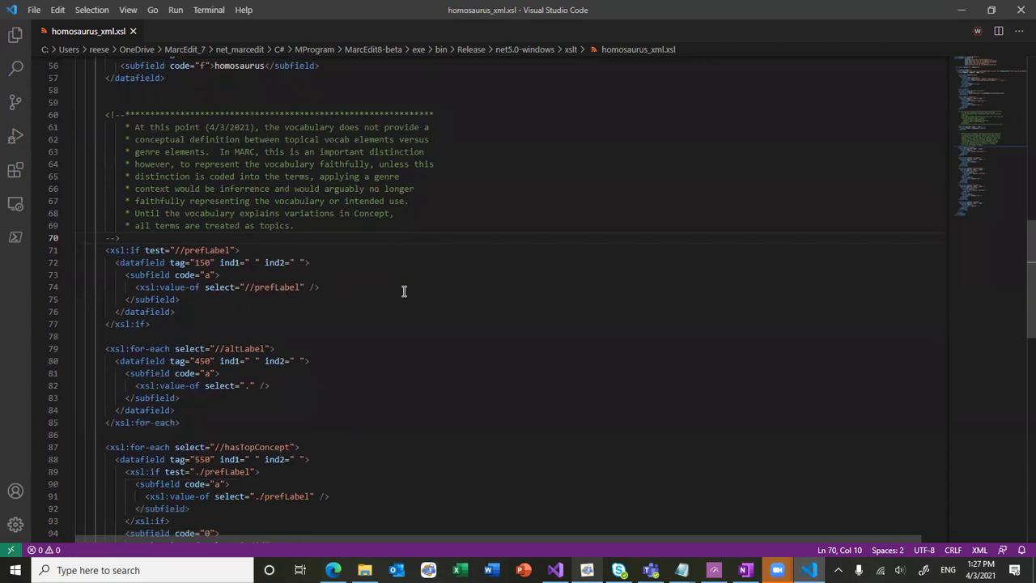
{"action": "scroll", "coordinate": [404, 292], "scroll_direction": "down", "scroll_amount": 5}
{"action": "left_click", "coordinate": [203, 336]}
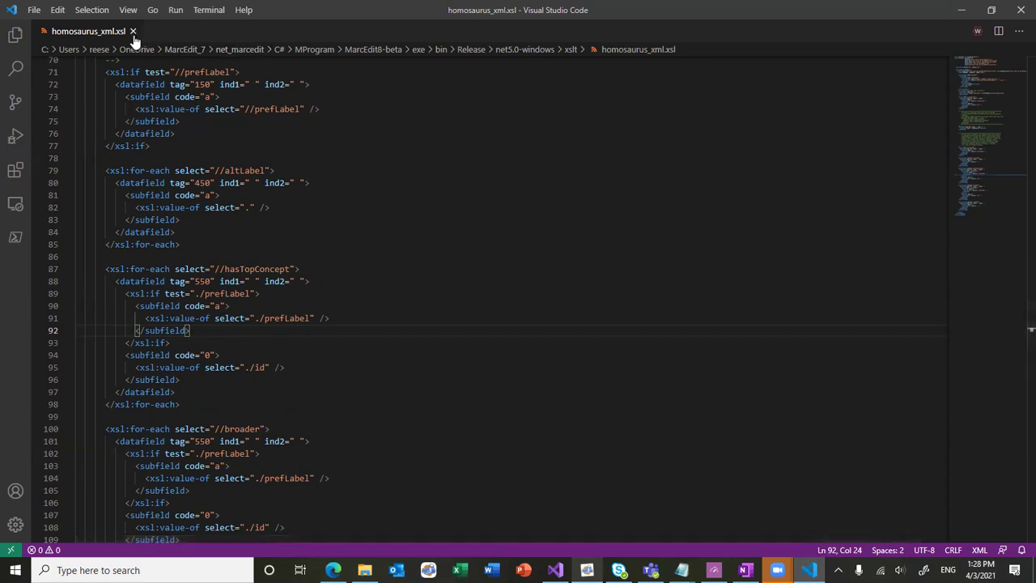
In MARC Tools' Edit XML Functions, name a new function 'Homosaurus JSONLD => MARC Authority'
{"action": "left_click", "coordinate": [963, 10]}
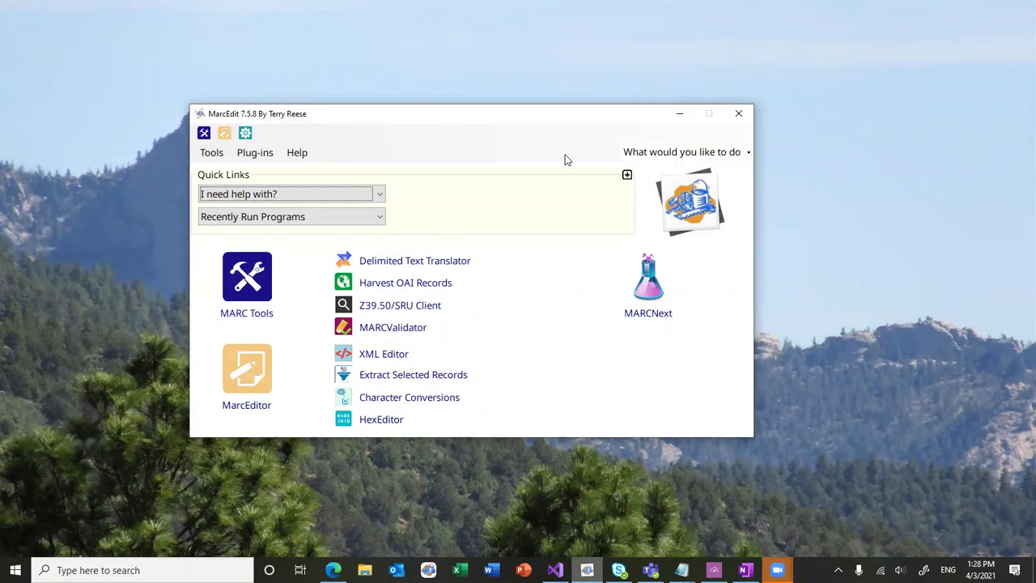
{"action": "left_click", "coordinate": [265, 278]}
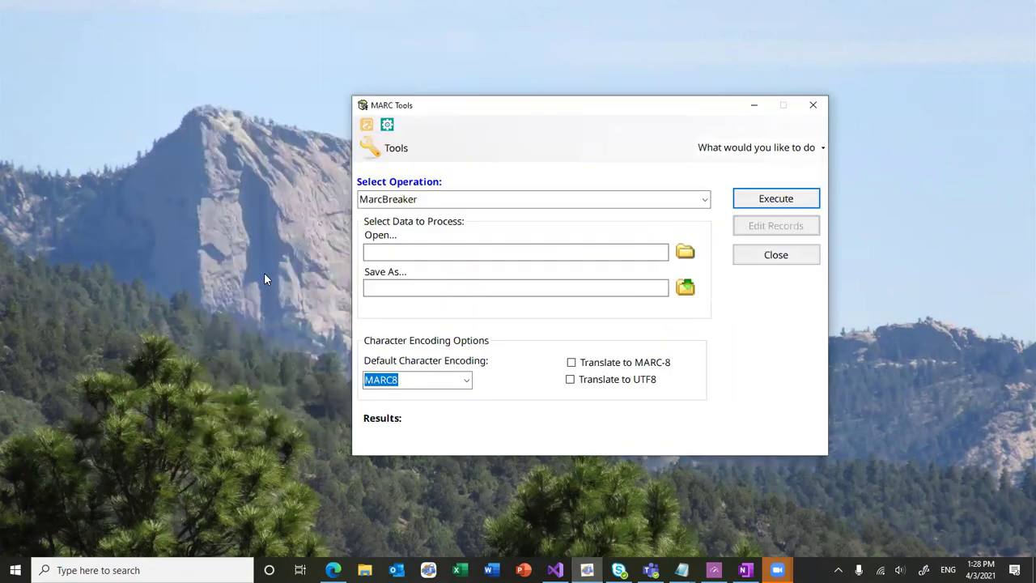
{"action": "left_click", "coordinate": [395, 153]}
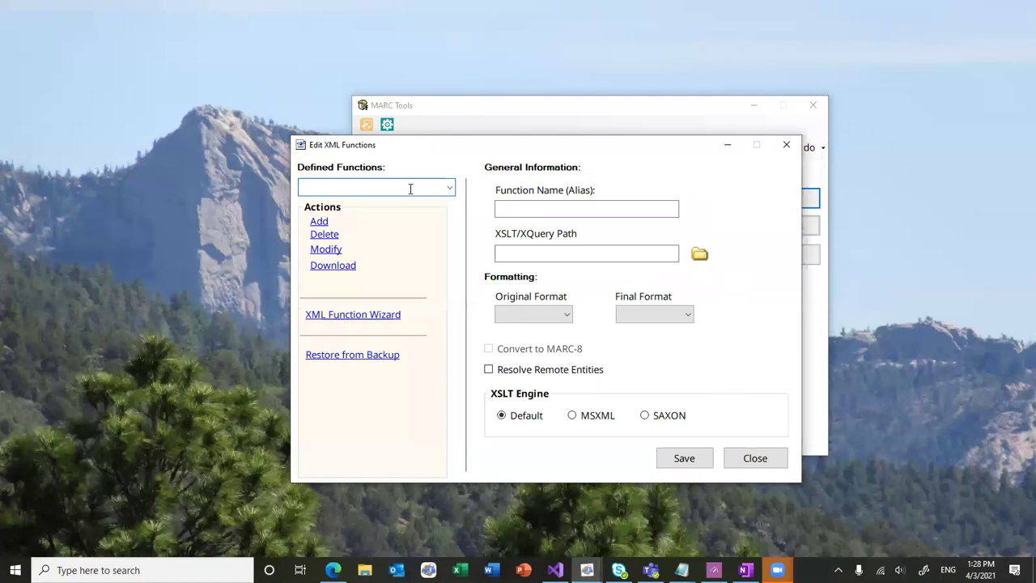
{"action": "left_click", "coordinate": [523, 208]}
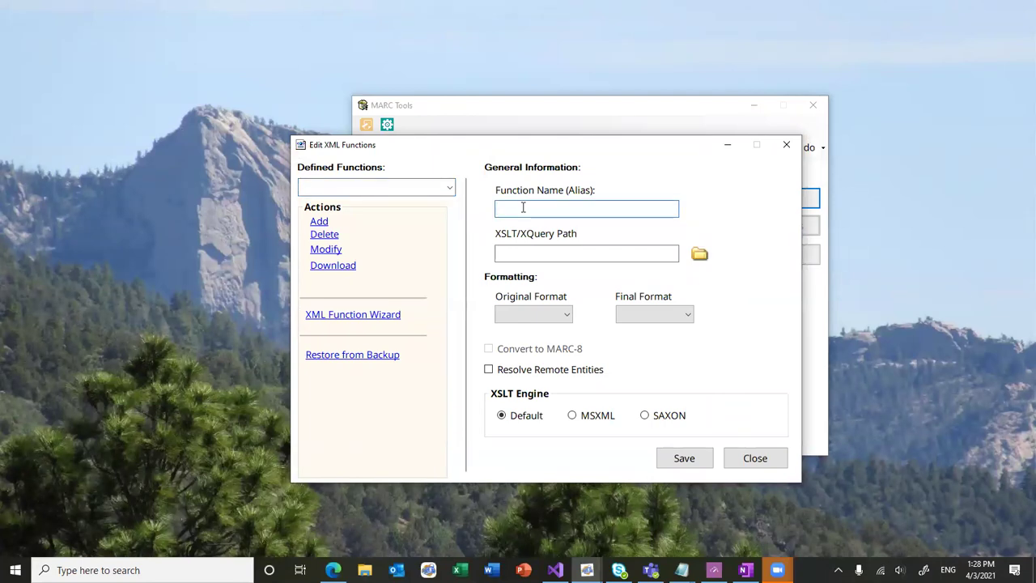
{"action": "type", "text": "Homosaurus "}
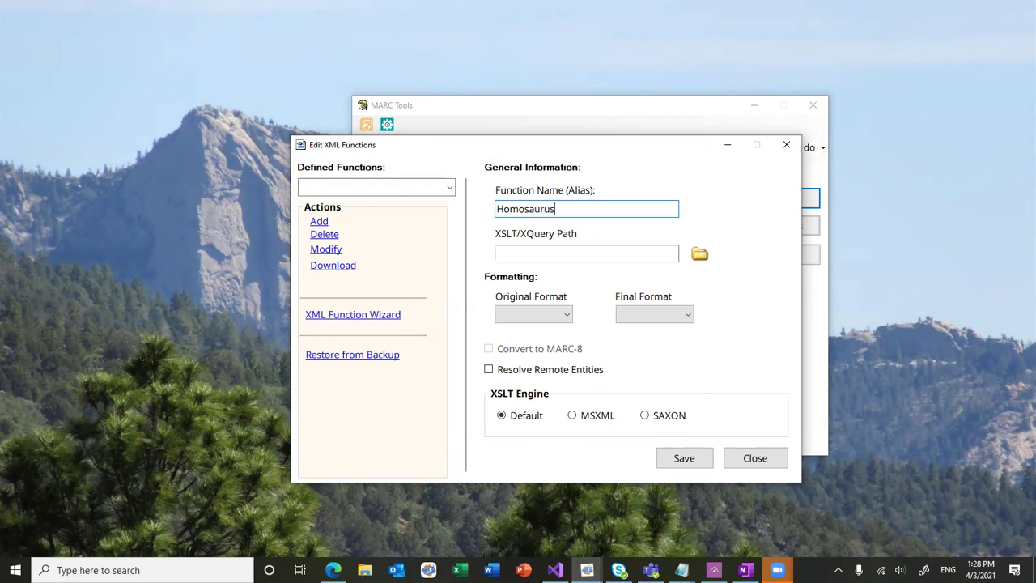
{"action": "type", "text": "JSONLD => MARC Authority"}
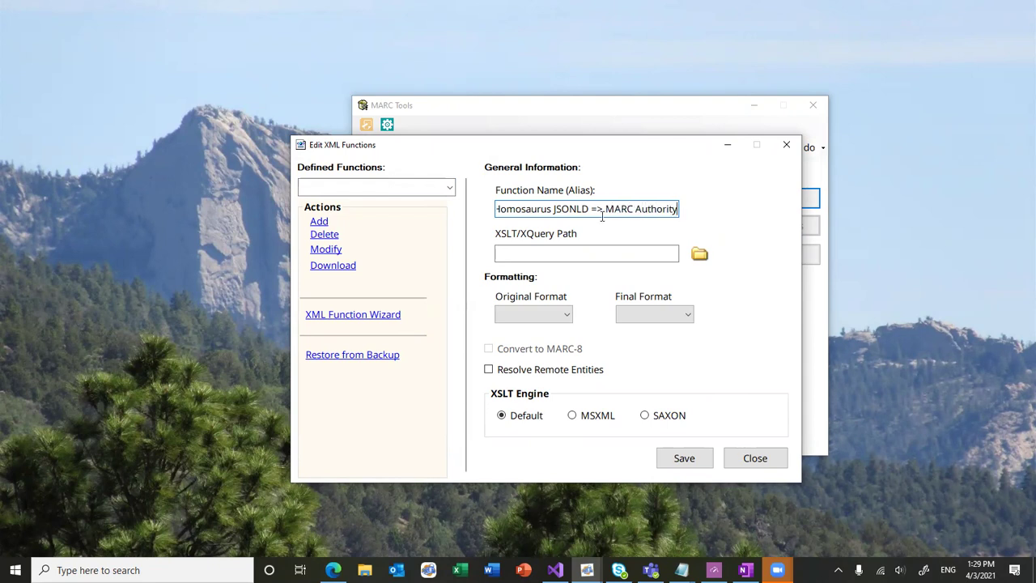
Copy the xslt folder's path from File Explorer using homosaurus_xml.xsl's file location
{"action": "left_click", "coordinate": [700, 255]}
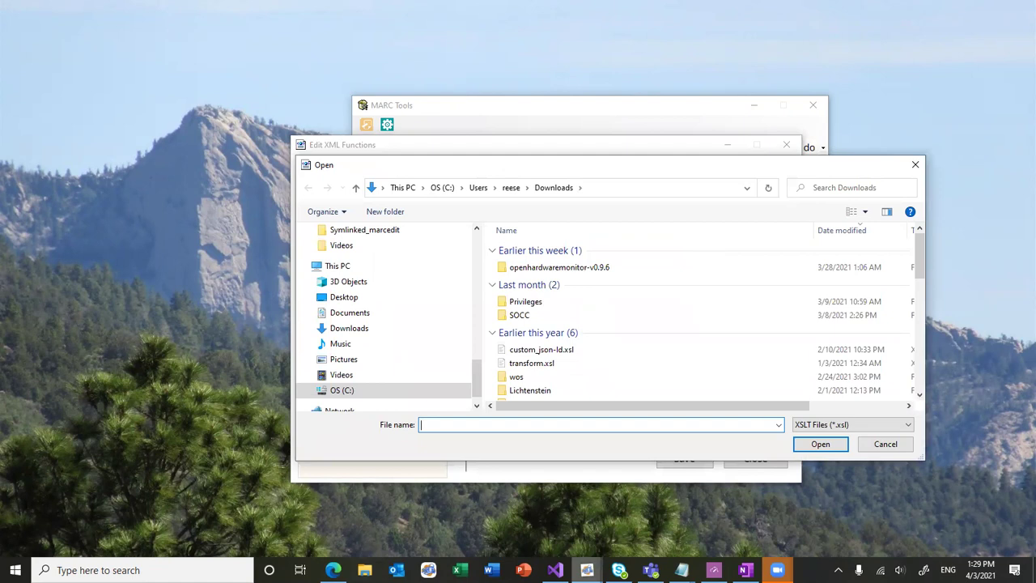
{"action": "left_click", "coordinate": [364, 570]}
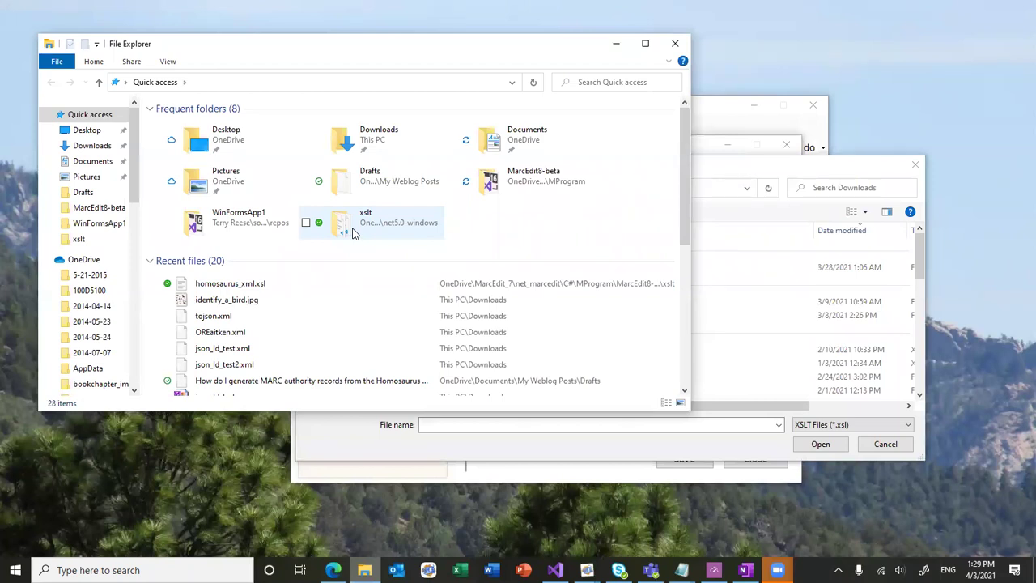
{"action": "right_click", "coordinate": [237, 283]}
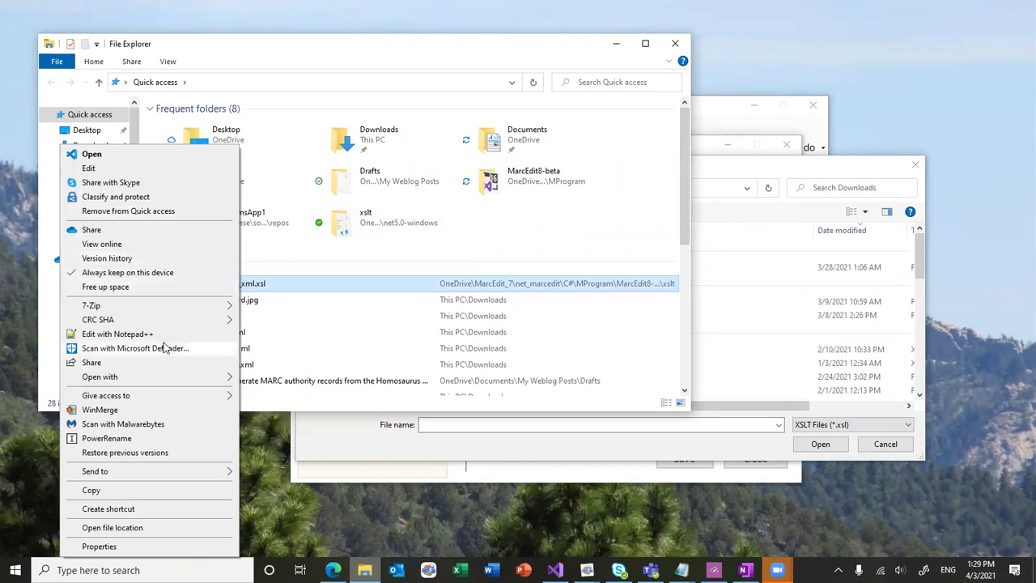
{"action": "left_click", "coordinate": [129, 528]}
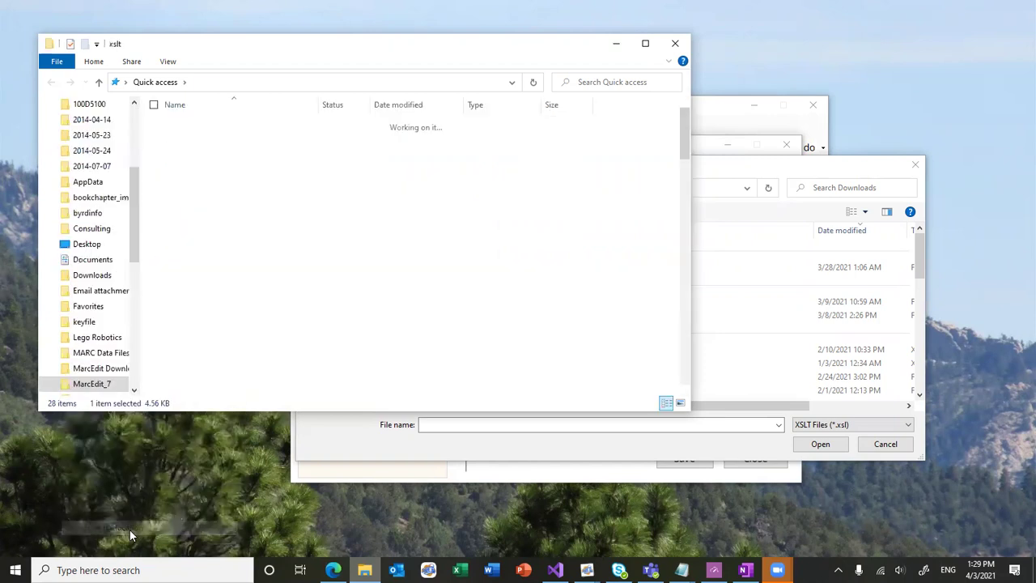
{"action": "left_click", "coordinate": [479, 80]}
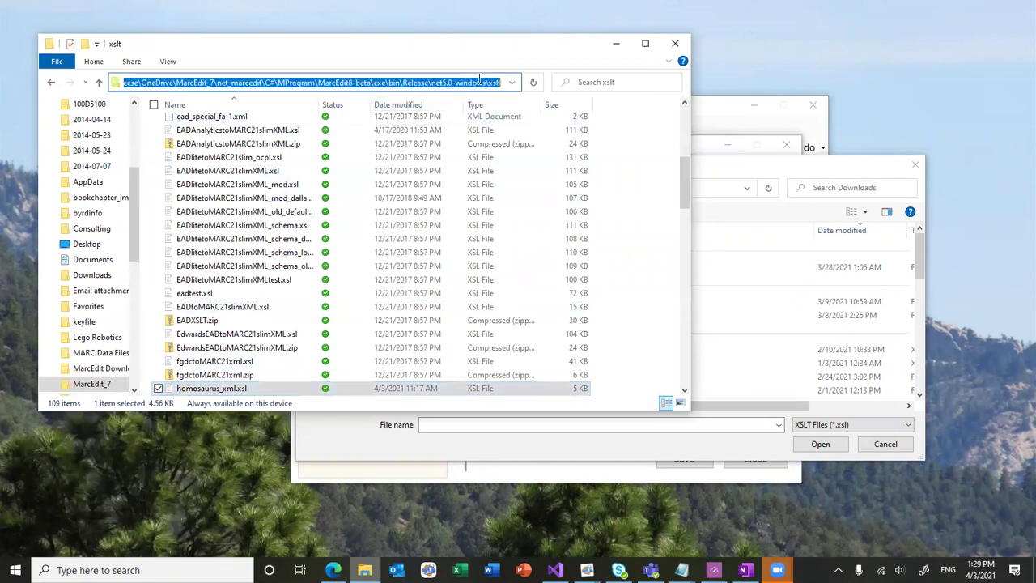
{"action": "left_click", "coordinate": [615, 51]}
Paste the xslt folder path into the Open dialog and select homosaurus_xml.xsl
{"action": "left_click", "coordinate": [466, 424]}
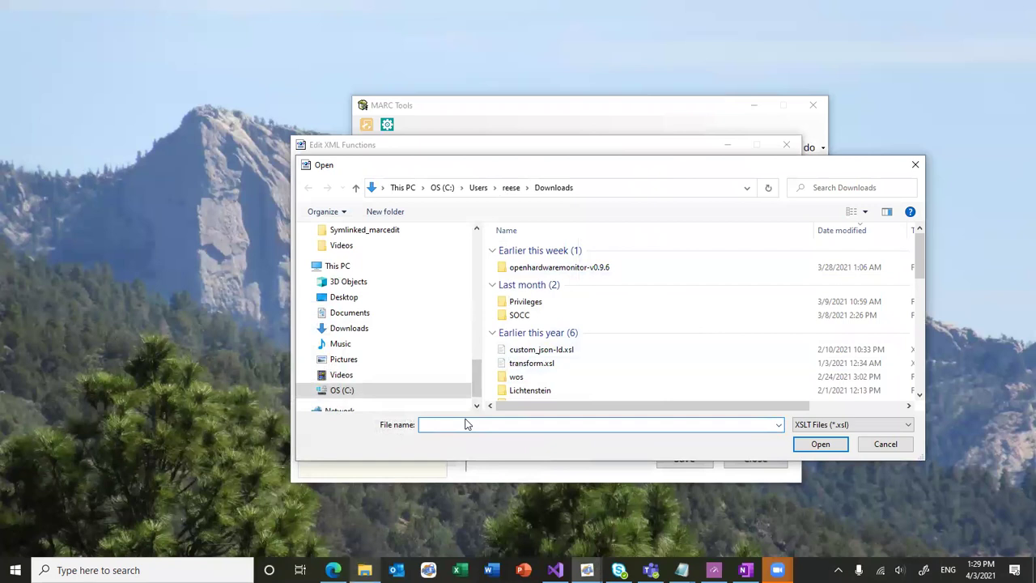
{"action": "key", "text": "ctrl+v"}
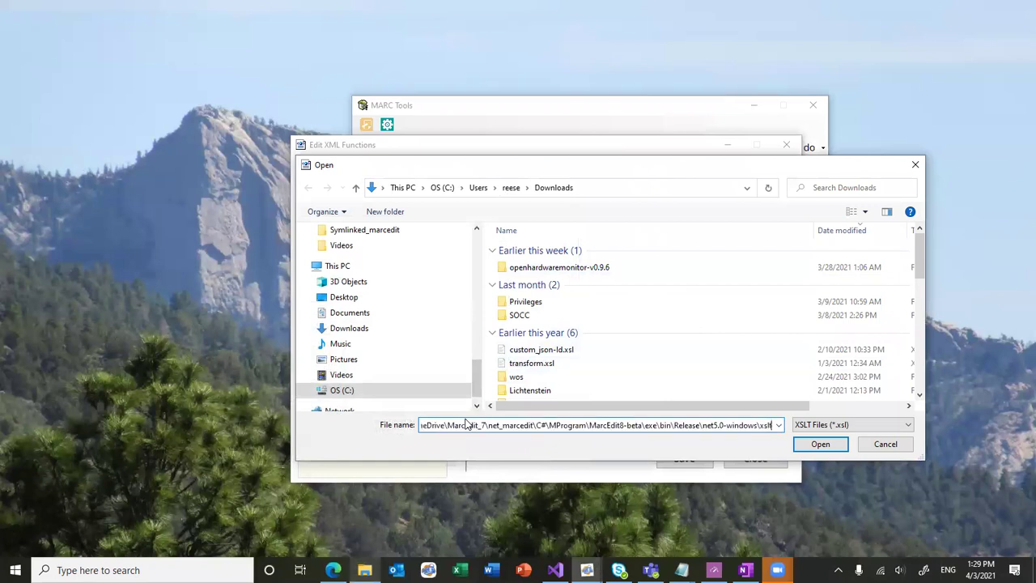
{"action": "left_click", "coordinate": [819, 444]}
{"action": "scroll", "coordinate": [640, 341], "scroll_direction": "down", "scroll_amount": 5}
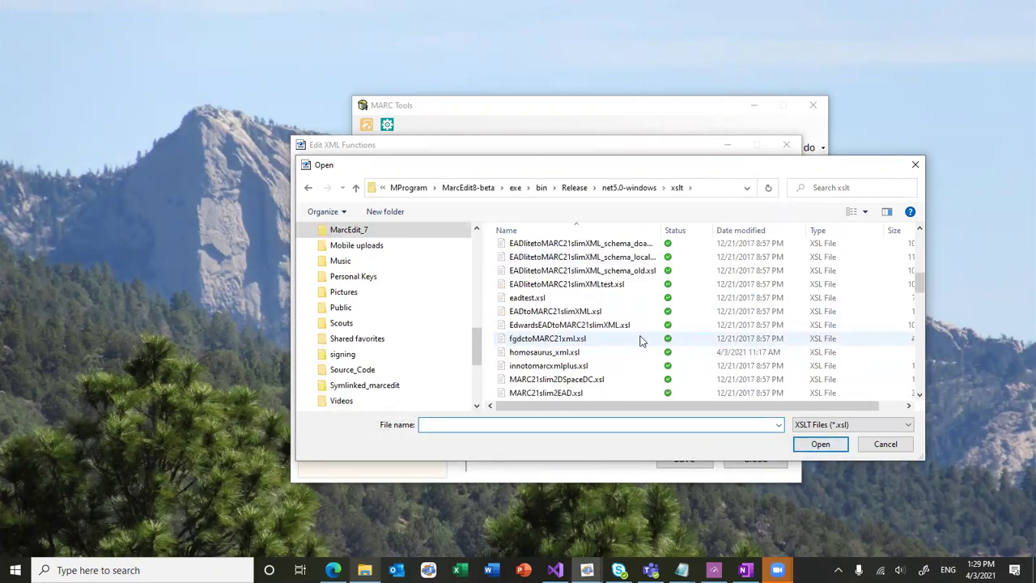
{"action": "scroll", "coordinate": [639, 341], "scroll_direction": "down", "scroll_amount": 2}
{"action": "left_click", "coordinate": [569, 275]}
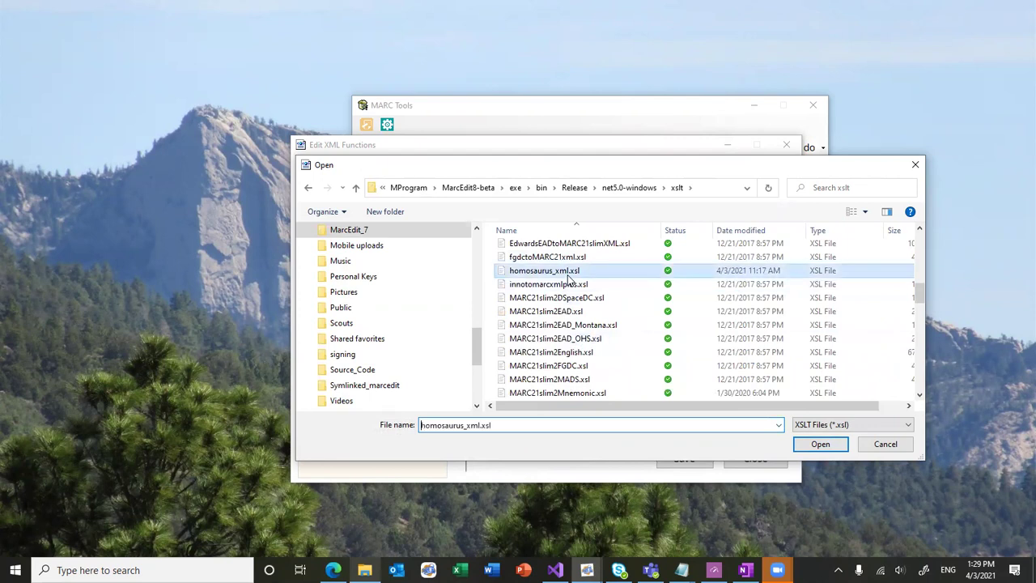
Confirm homosaurus_xml.xsl, set Original Format to JSON and the MSXML engine, then save
{"action": "left_click", "coordinate": [820, 445]}
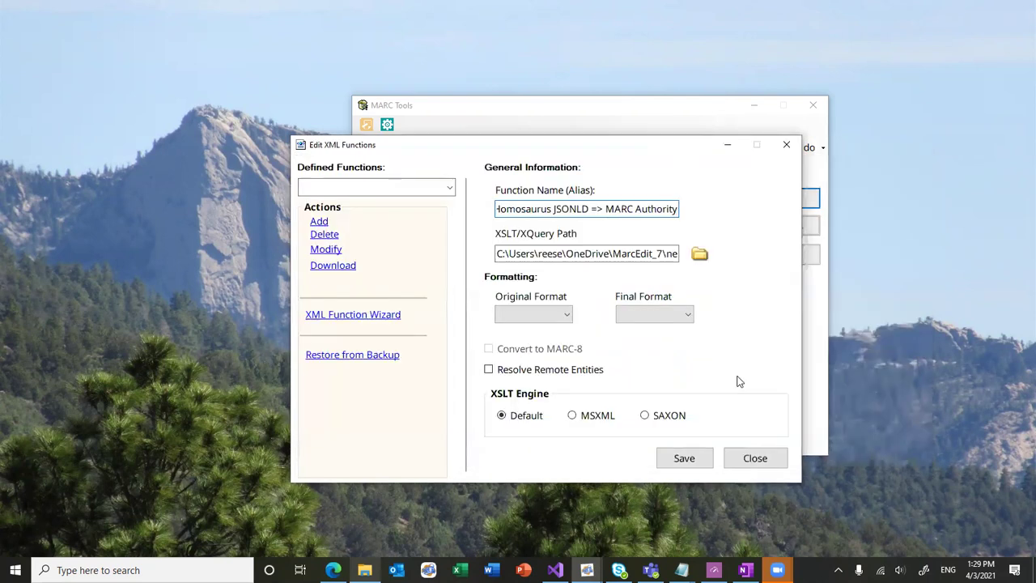
{"action": "left_click", "coordinate": [563, 314]}
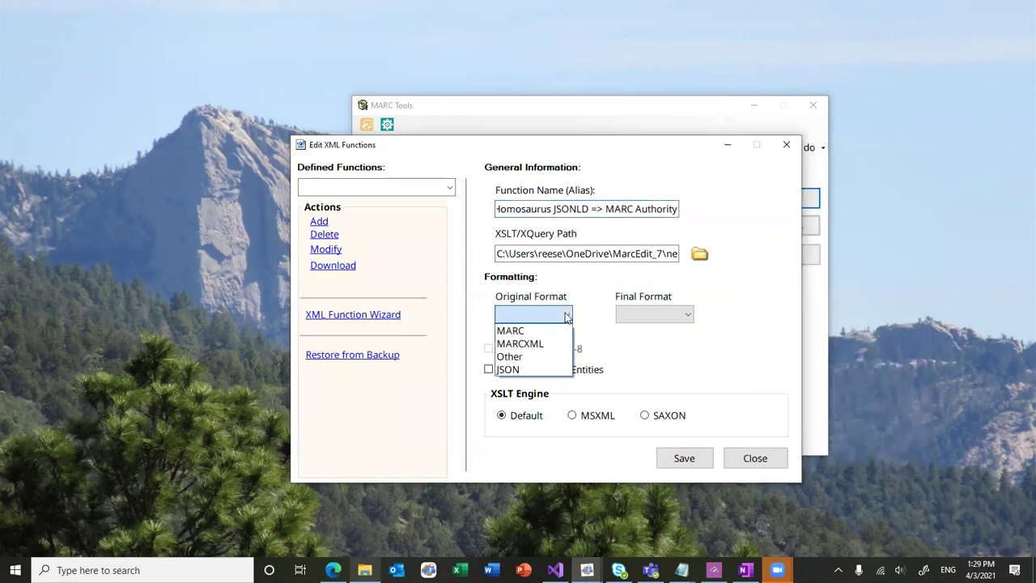
{"action": "left_click", "coordinate": [531, 370]}
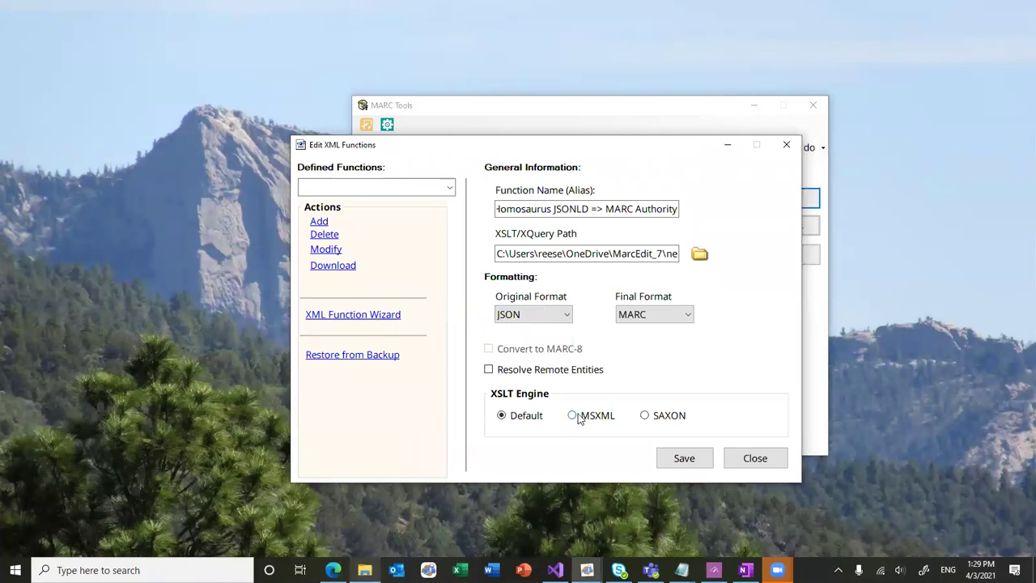
{"action": "left_click", "coordinate": [572, 416]}
{"action": "left_click", "coordinate": [683, 459]}
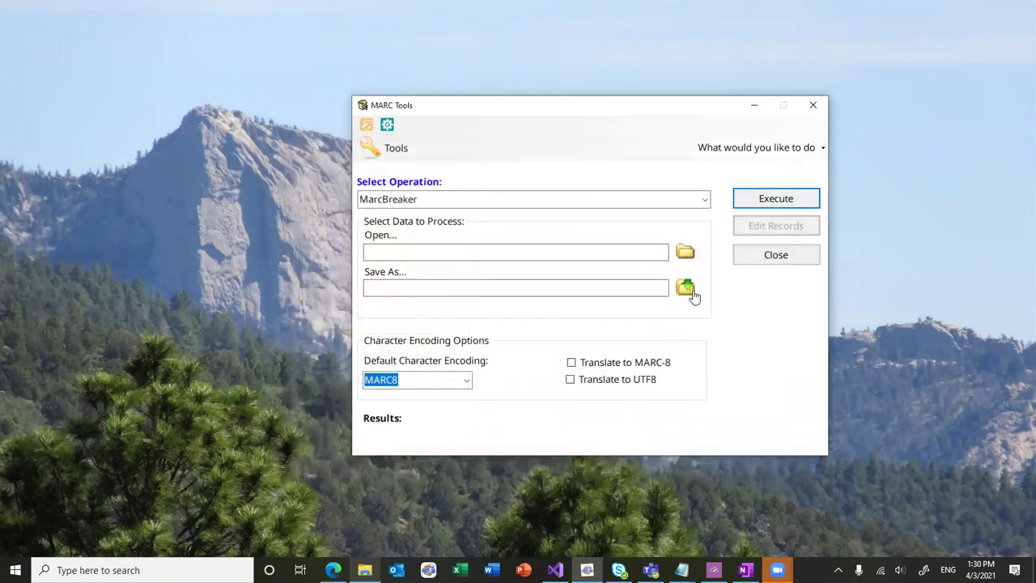
{"action": "left_click", "coordinate": [672, 200]}
{"action": "scroll", "coordinate": [630, 256], "scroll_direction": "down", "scroll_amount": 5}
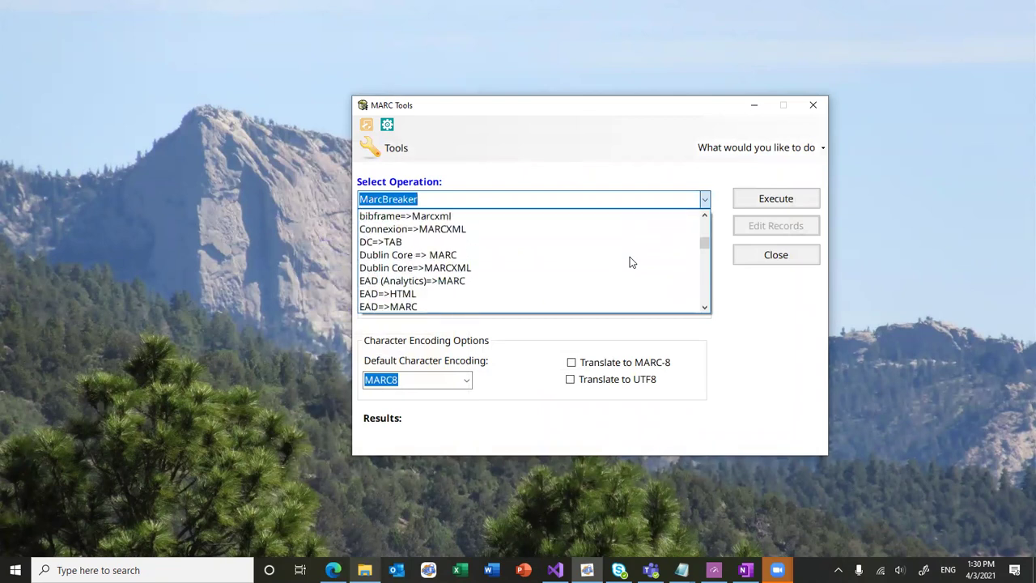
{"action": "scroll", "coordinate": [632, 261], "scroll_direction": "down", "scroll_amount": 3}
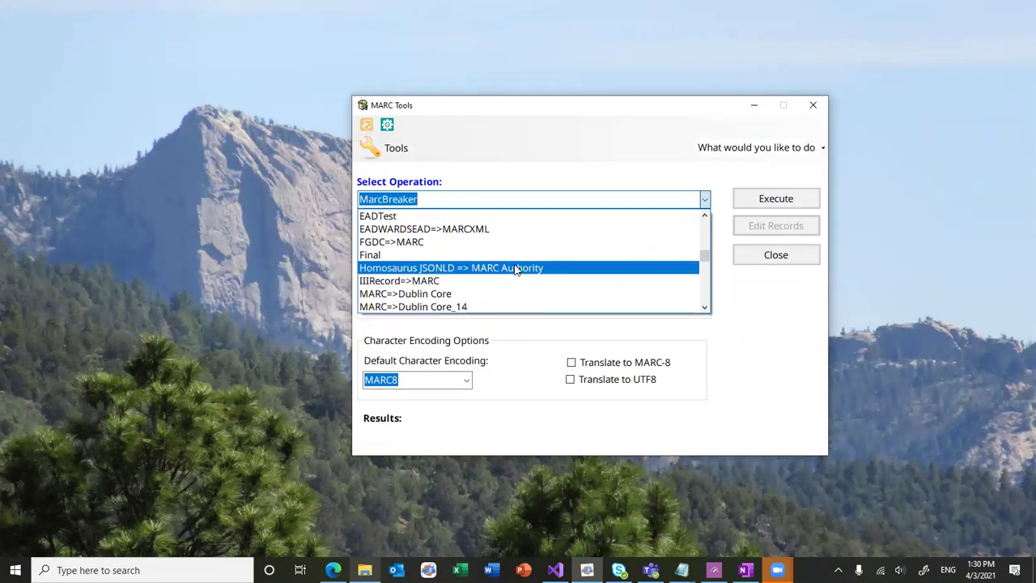
{"action": "left_click", "coordinate": [564, 186]}
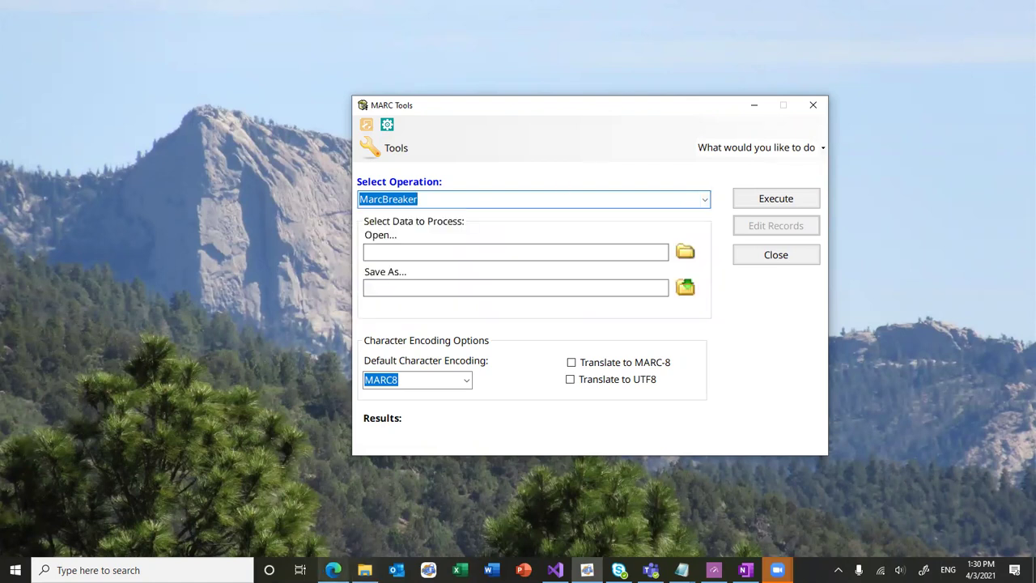
Load homosaurus.org in Edge and open its Vocabulary term list
{"action": "key", "text": "alt+Tab"}
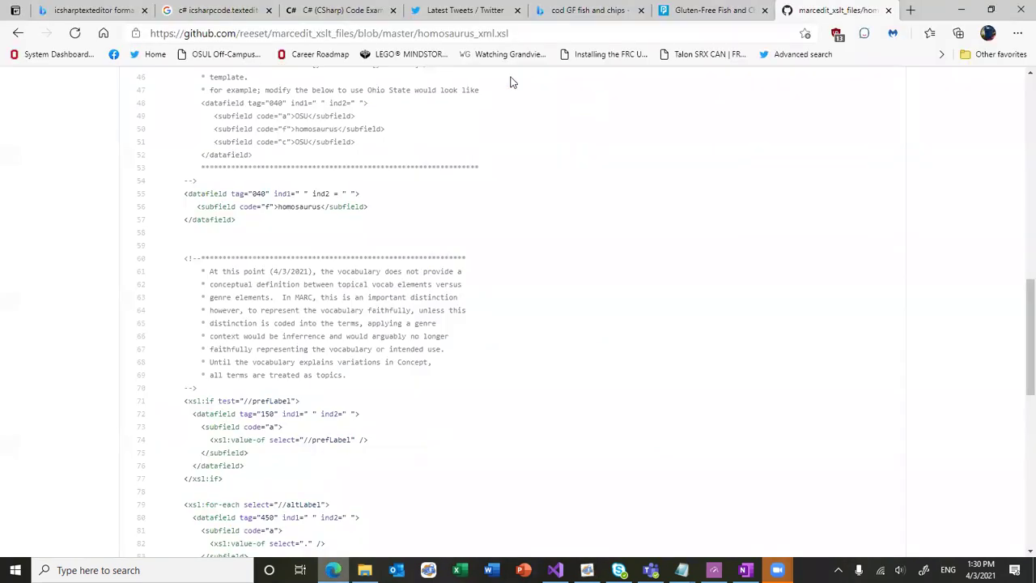
{"action": "left_click", "coordinate": [396, 32]}
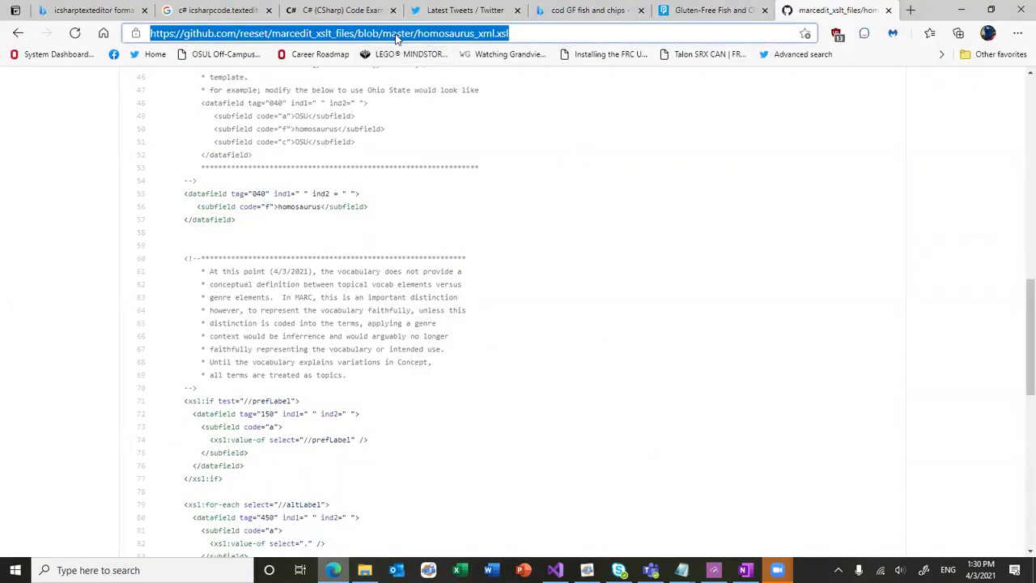
{"action": "type", "text": "homosaurus.org"}
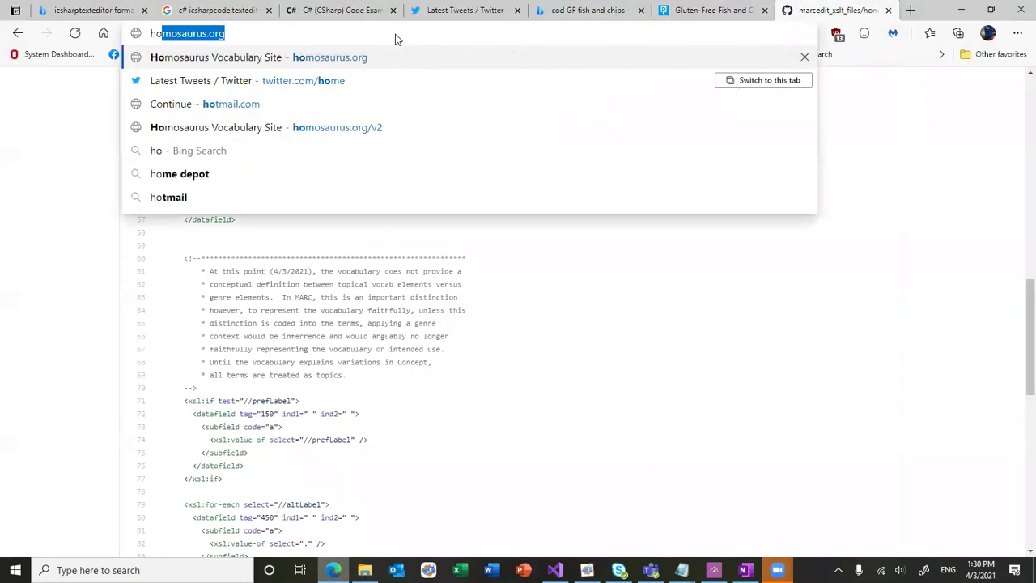
{"action": "key", "text": "Return"}
{"action": "left_click", "coordinate": [303, 88]}
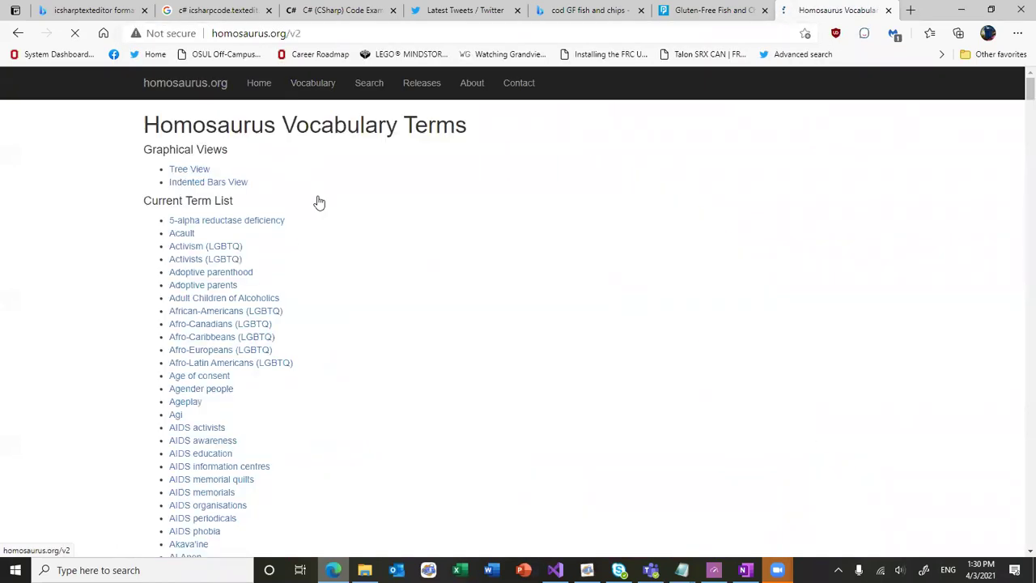
{"action": "scroll", "coordinate": [345, 282], "scroll_direction": "down", "scroll_amount": 2}
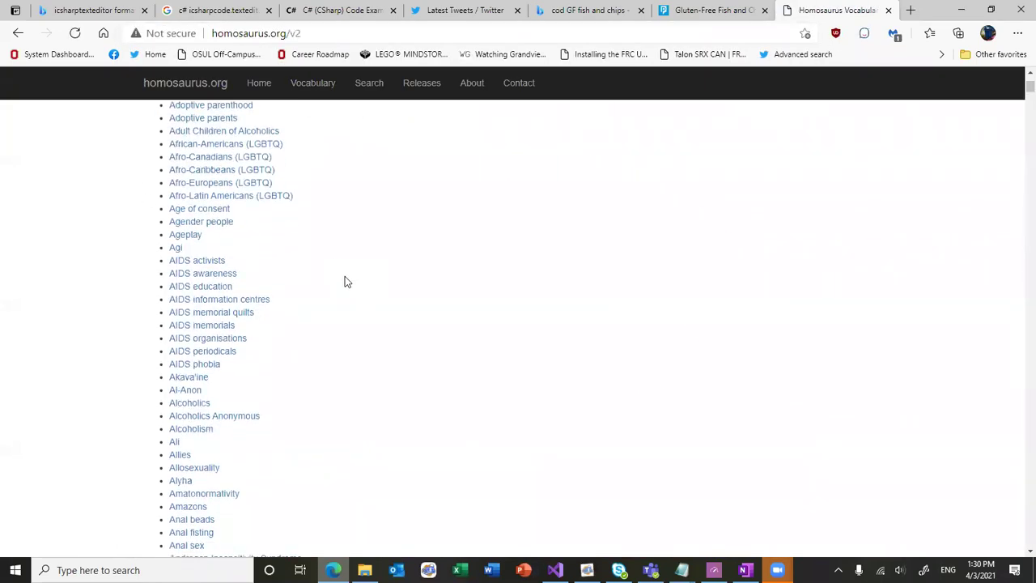
{"action": "scroll", "coordinate": [233, 190], "scroll_direction": "up", "scroll_amount": 1}
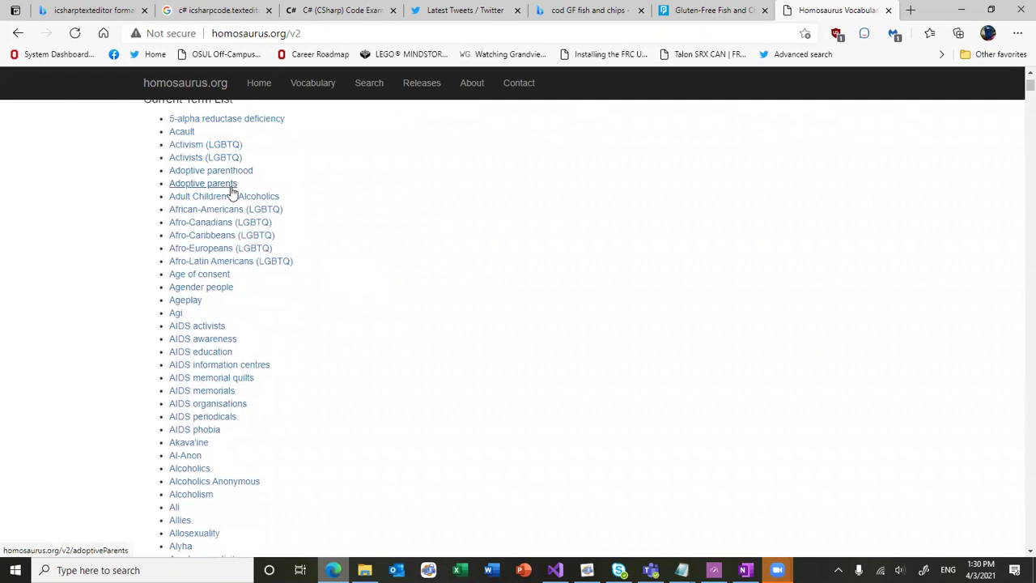
Open the Adoptive parents term's JSON-LD version and copy its URL
{"action": "left_click", "coordinate": [232, 190]}
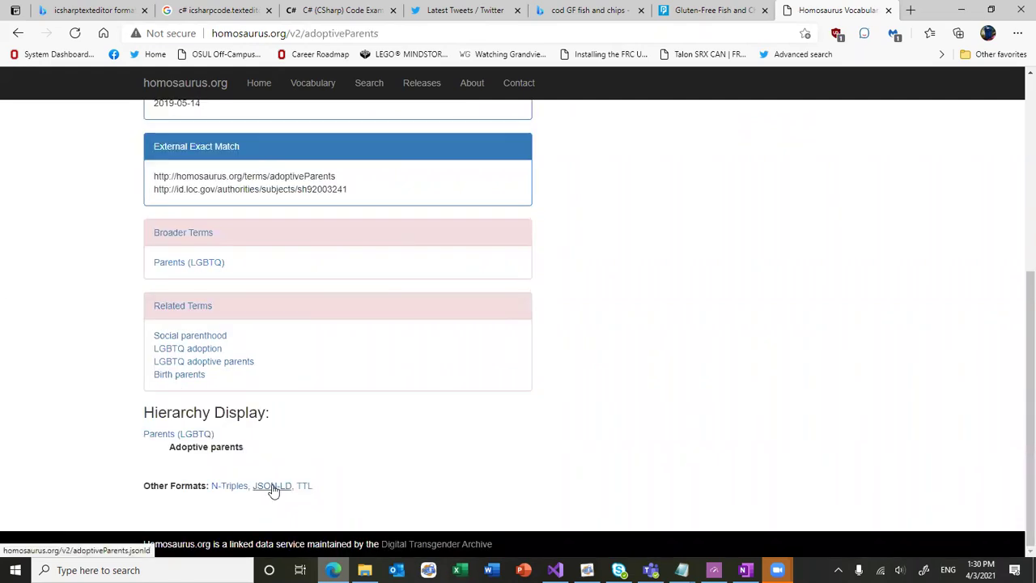
{"action": "left_click", "coordinate": [270, 488]}
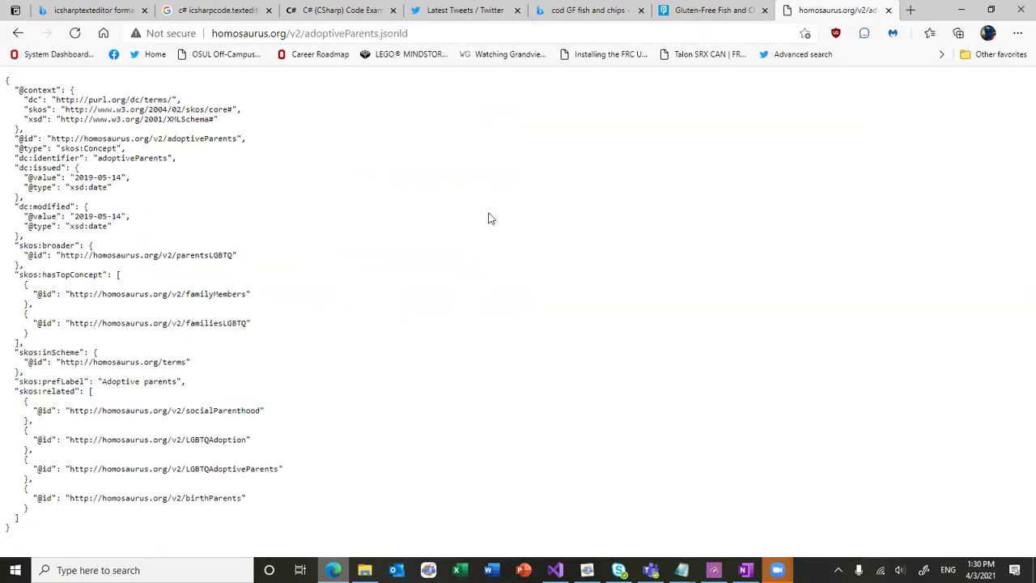
{"action": "left_click", "coordinate": [407, 36]}
{"action": "key", "text": "ctrl+c"}
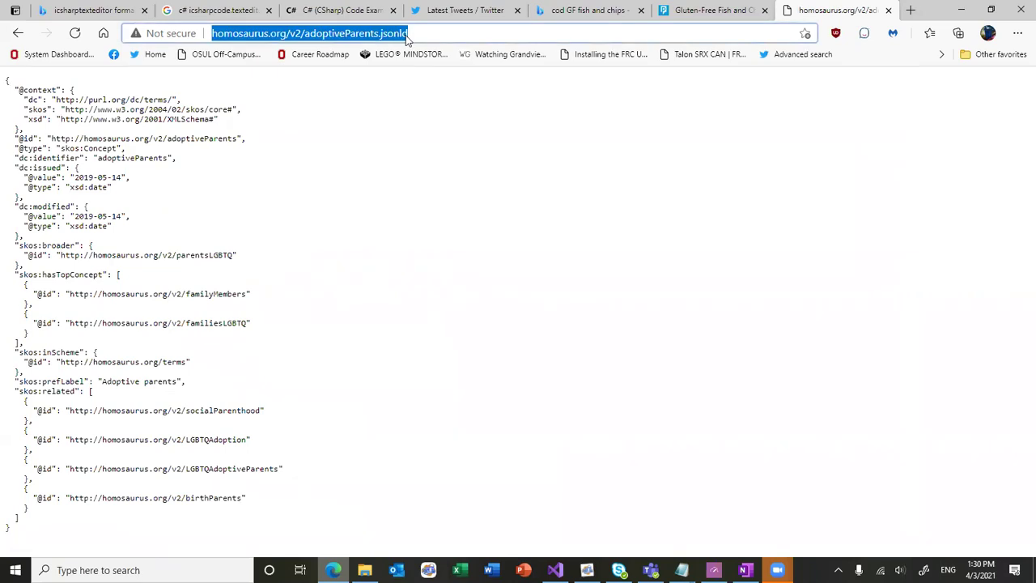
{"action": "left_click", "coordinate": [587, 569]}
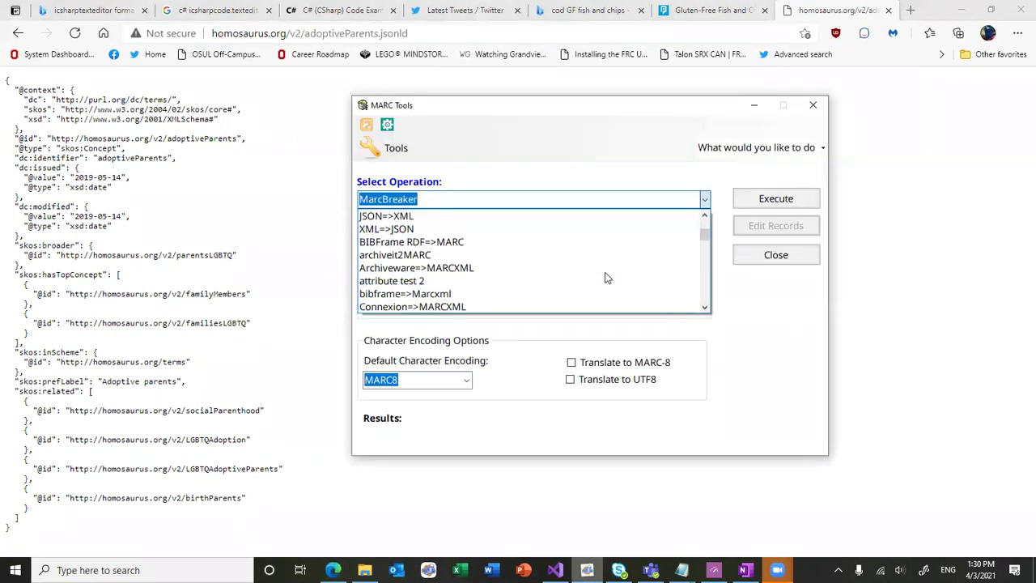
Select the Homosaurus JSONLD => MARC Authority operation and paste the JSON-LD URL as input
{"action": "scroll", "coordinate": [606, 277], "scroll_direction": "down", "scroll_amount": 3}
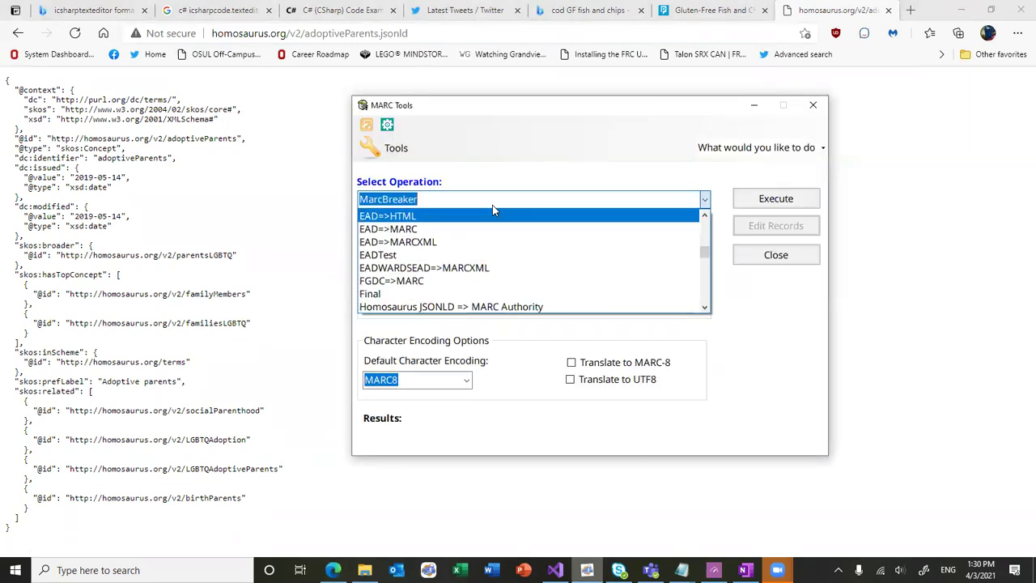
{"action": "type", "text": "hom"}
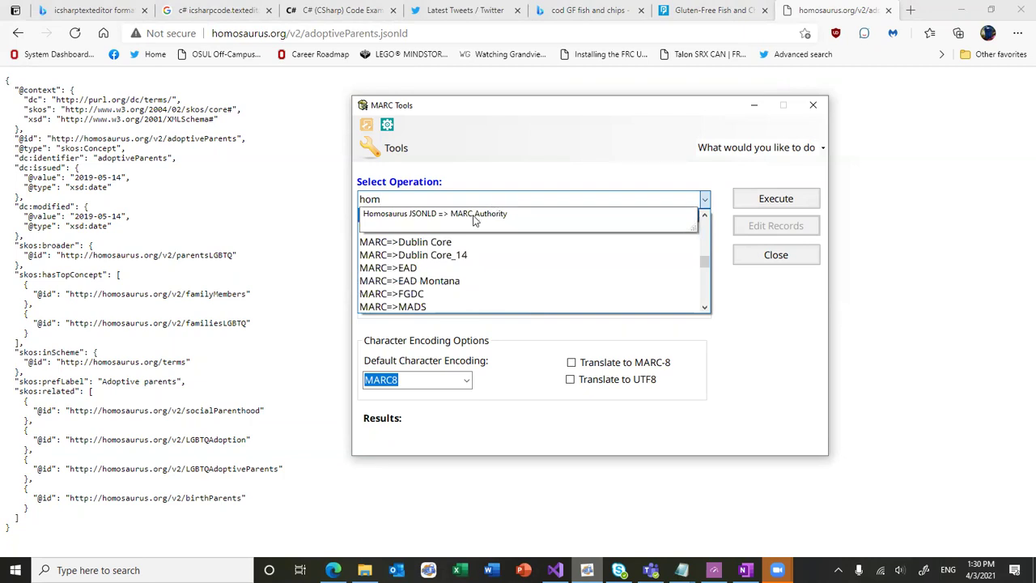
{"action": "left_click", "coordinate": [475, 215]}
{"action": "left_click", "coordinate": [618, 251]}
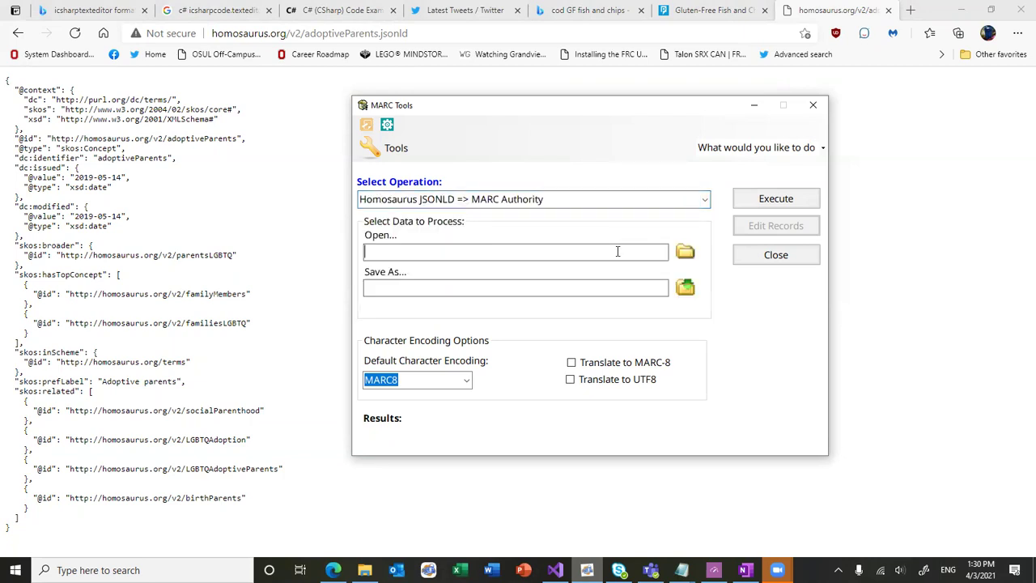
{"action": "key", "text": "ctrl+v"}
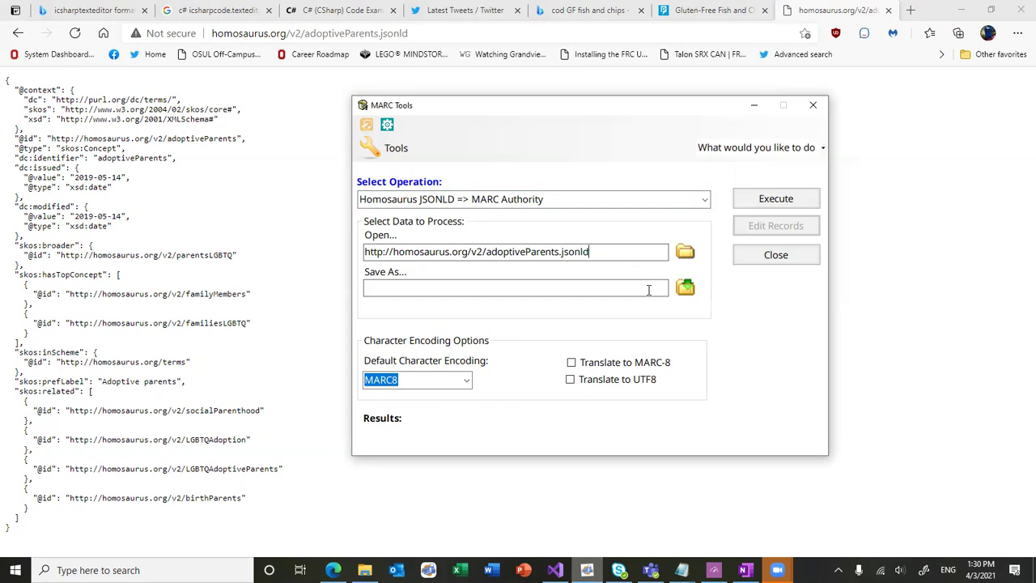
Set the output file name, execute the conversion of 1 record, and close the tool
{"action": "left_click", "coordinate": [684, 287]}
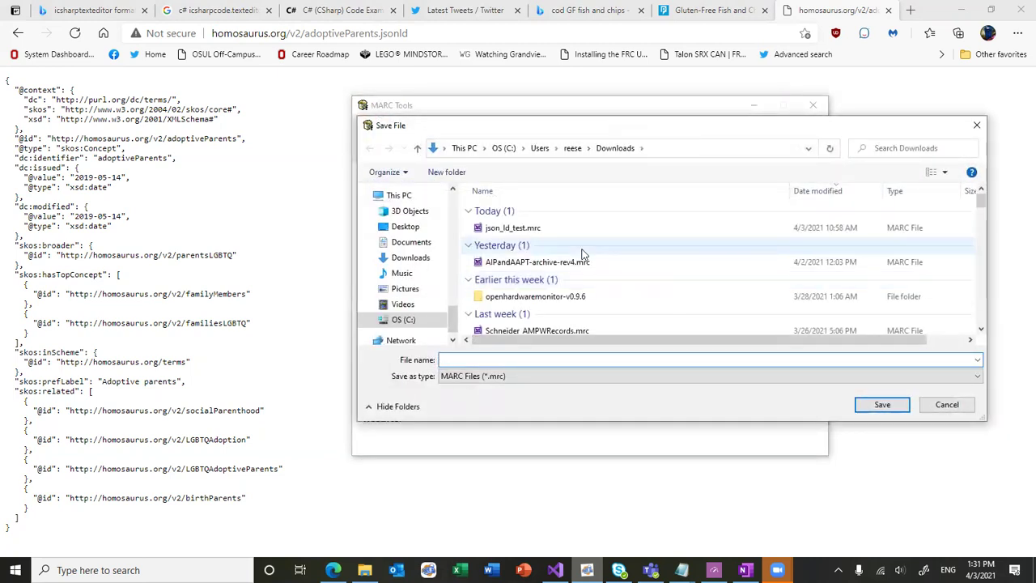
{"action": "type", "text": "authority_test"}
{"action": "key", "text": "Return"}
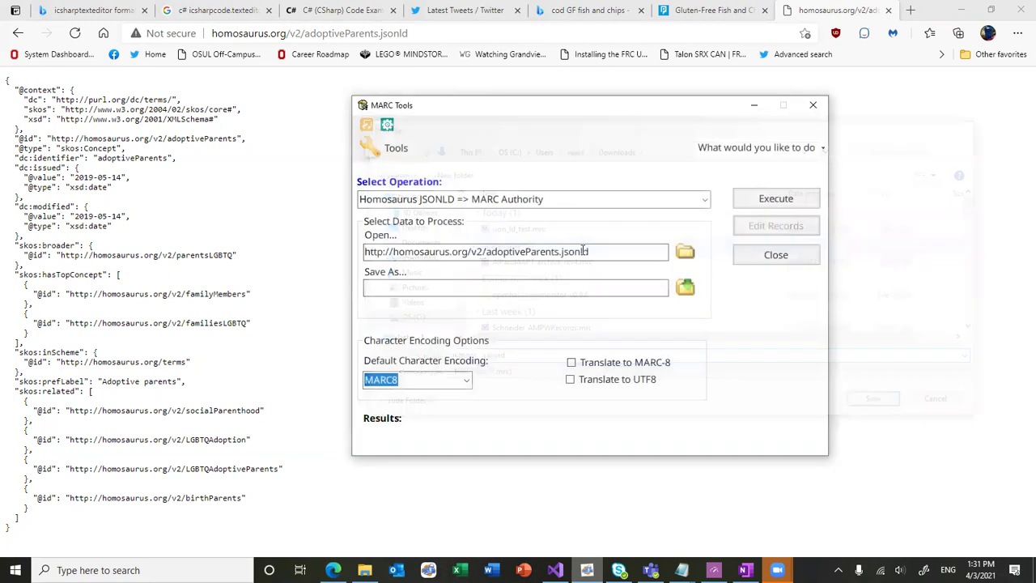
{"action": "left_click", "coordinate": [759, 202]}
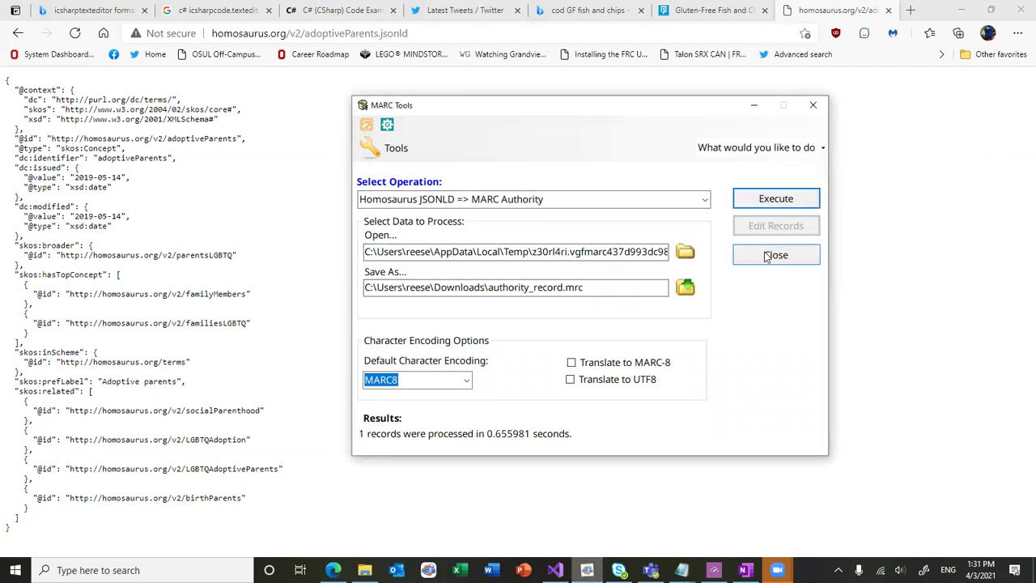
{"action": "left_click", "coordinate": [767, 256]}
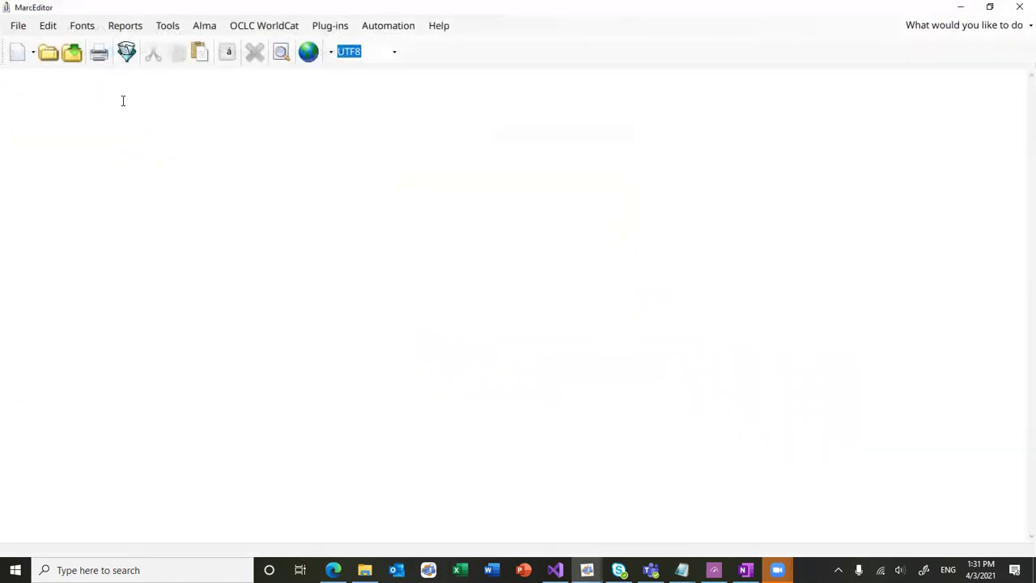
Open authority_record.mrc in MarcEditor, showing All Files (*.*) in the file dialog
{"action": "key", "text": "ctrl+o"}
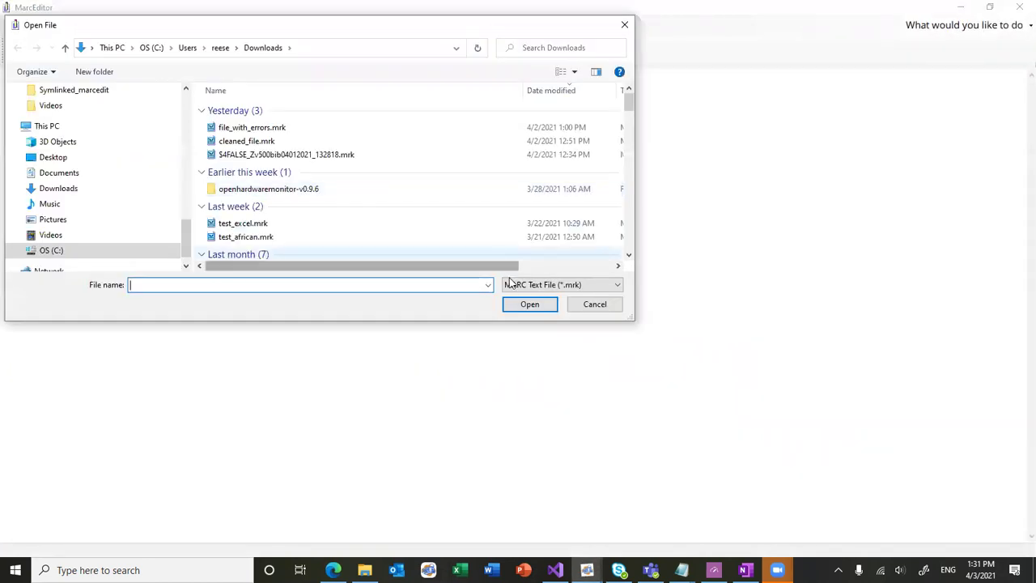
{"action": "left_click", "coordinate": [559, 284]}
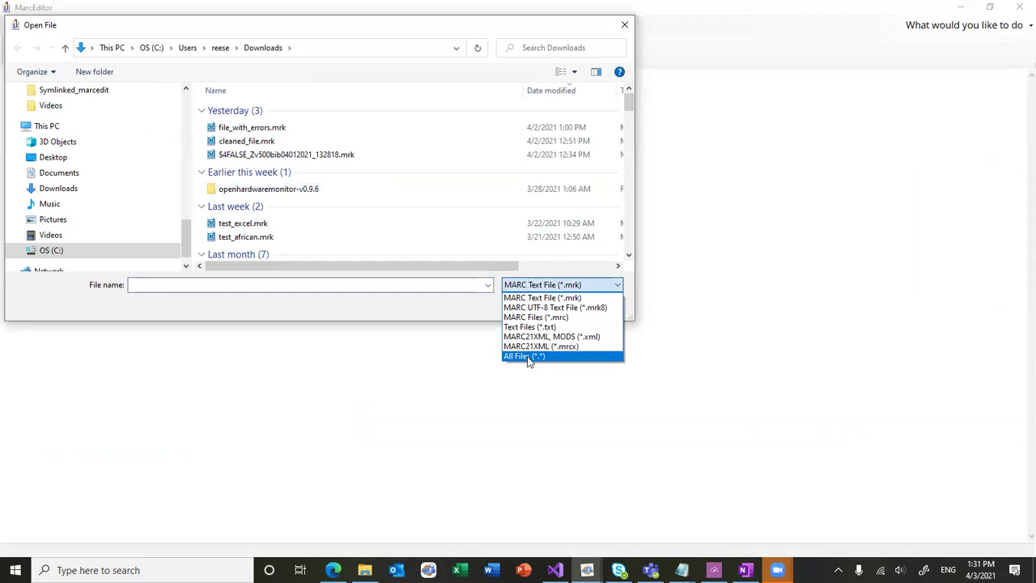
{"action": "left_click", "coordinate": [526, 356]}
{"action": "double_click", "coordinate": [261, 130]}
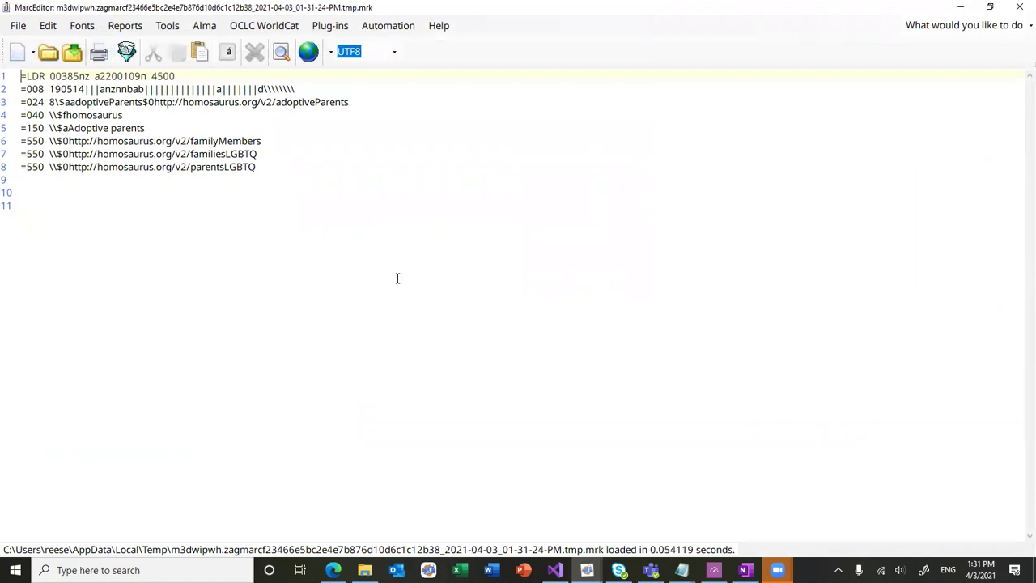
Review the three 550 fields: parentsLGBTQ, familyMembers and familiesLGBTQ
{"action": "left_click", "coordinate": [270, 166]}
{"action": "left_click", "coordinate": [273, 143]}
{"action": "left_click", "coordinate": [272, 153]}
{"action": "left_click", "coordinate": [266, 169]}
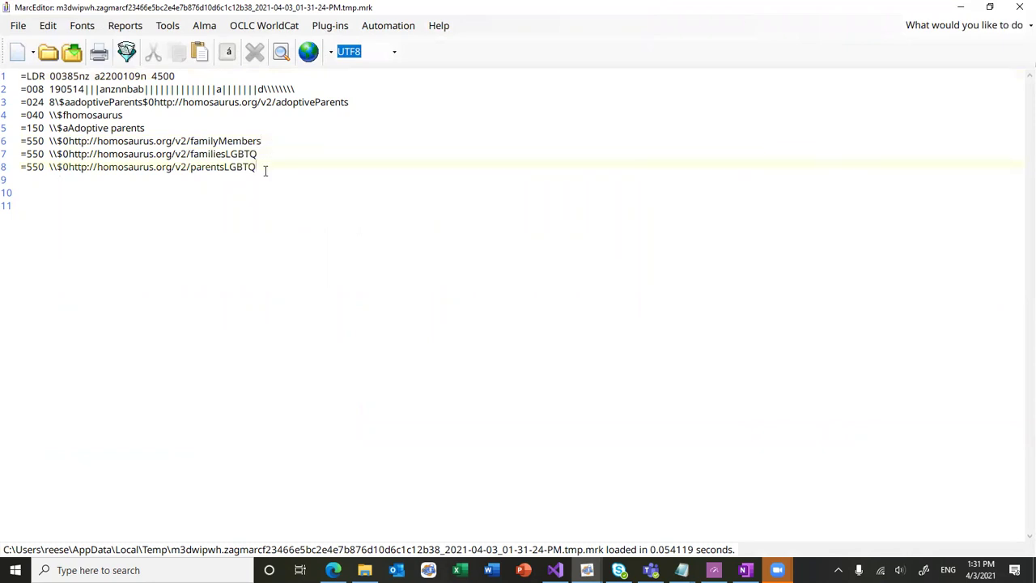